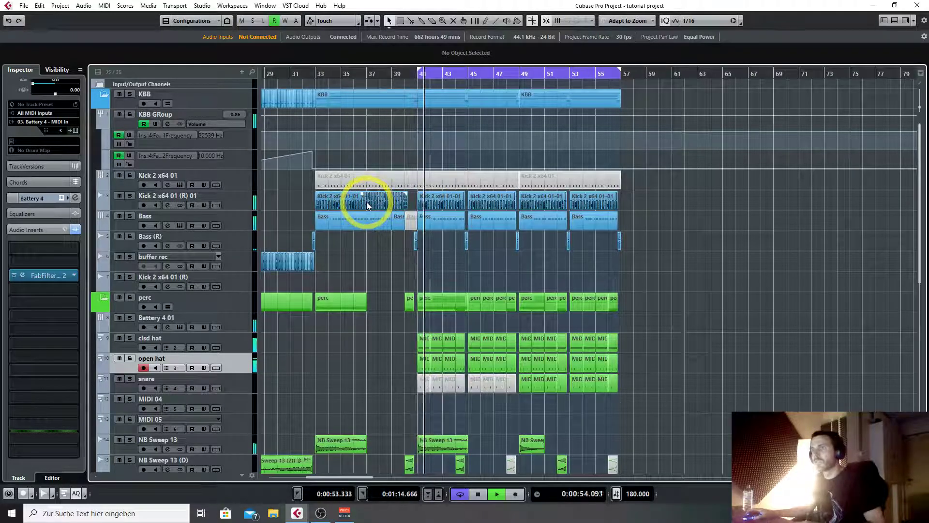
Stop playback and review the Transport preferences, including the options for returning to the start position and locating in empty space
{"action": "key", "text": "space"}
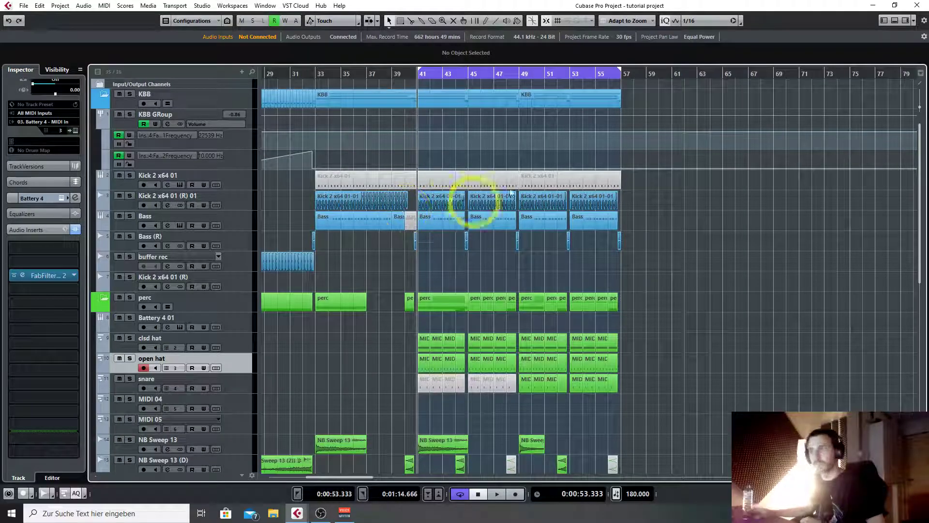
{"action": "left_click", "coordinate": [24, 6]}
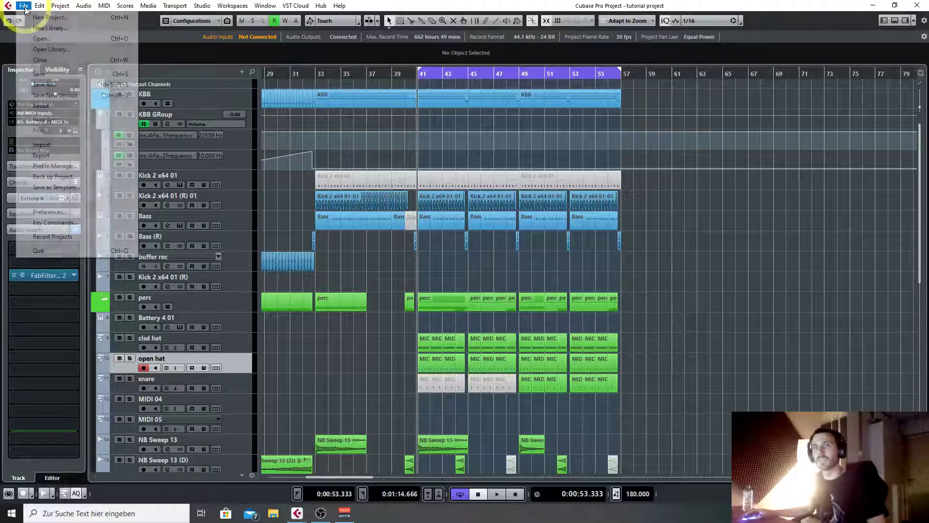
{"action": "left_click", "coordinate": [50, 213]}
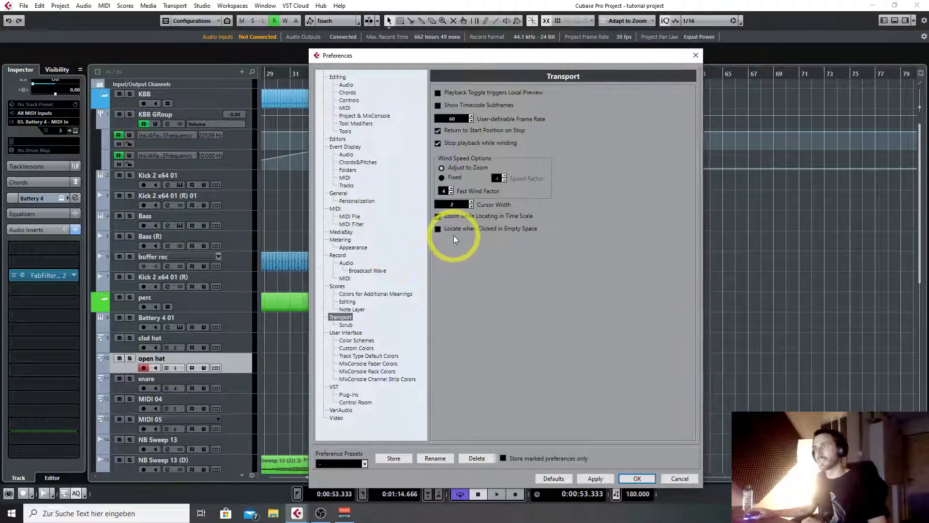
{"action": "left_click", "coordinate": [635, 478]}
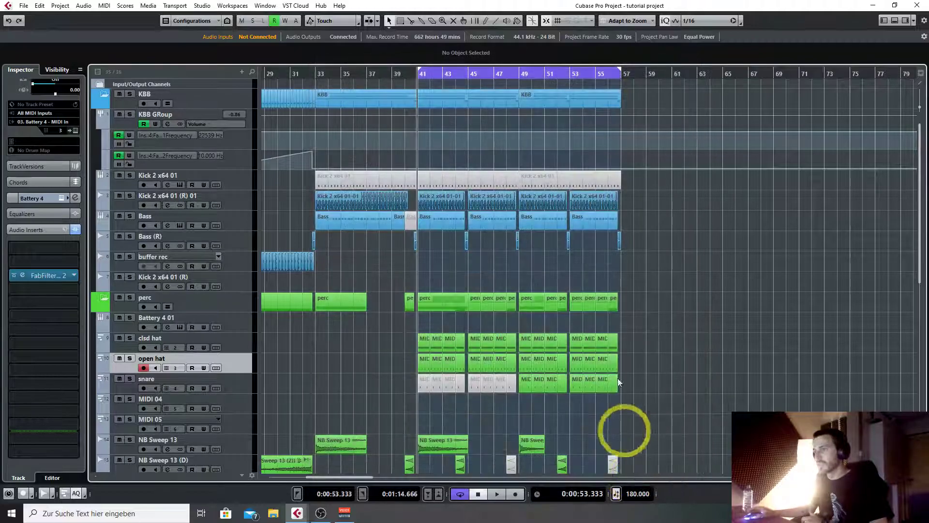
Examine the arrangement between bars 41 and 57, from the percussion and sweep tracks down through LEADS to Fill up stuff
{"action": "scroll", "coordinate": [553, 333], "scroll_direction": "down", "scroll_amount": 4}
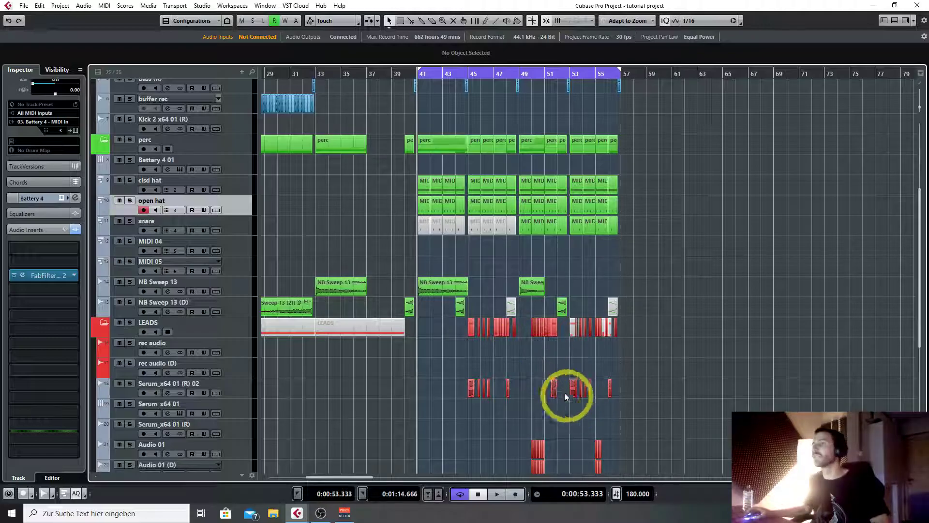
{"action": "scroll", "coordinate": [535, 379], "scroll_direction": "up", "scroll_amount": 6}
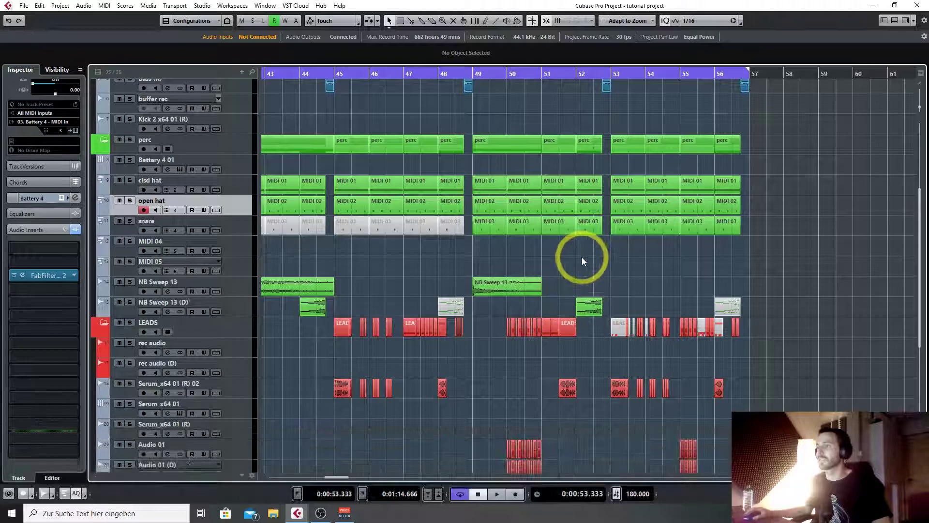
{"action": "scroll", "coordinate": [692, 290], "scroll_direction": "down", "scroll_amount": 4}
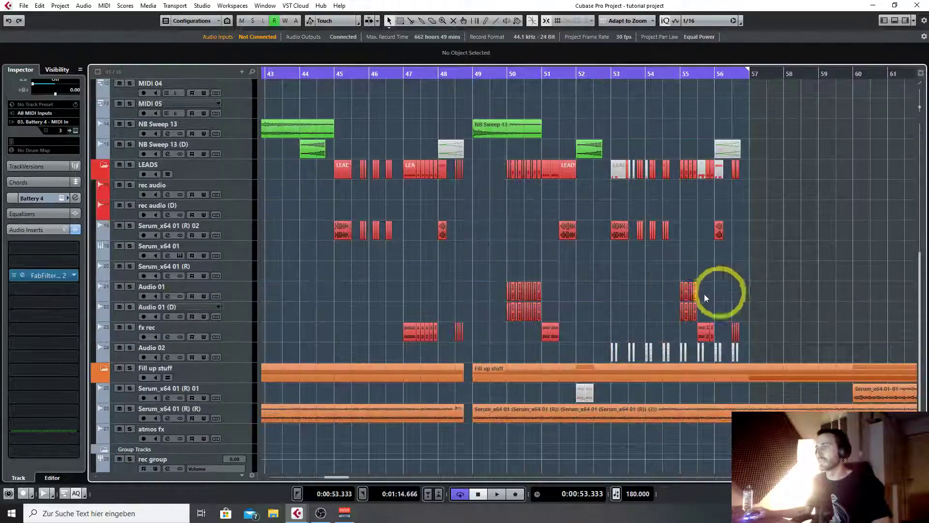
{"action": "scroll", "coordinate": [699, 293], "scroll_direction": "down", "scroll_amount": 4}
{"action": "scroll", "coordinate": [470, 301], "scroll_direction": "down", "scroll_amount": 1}
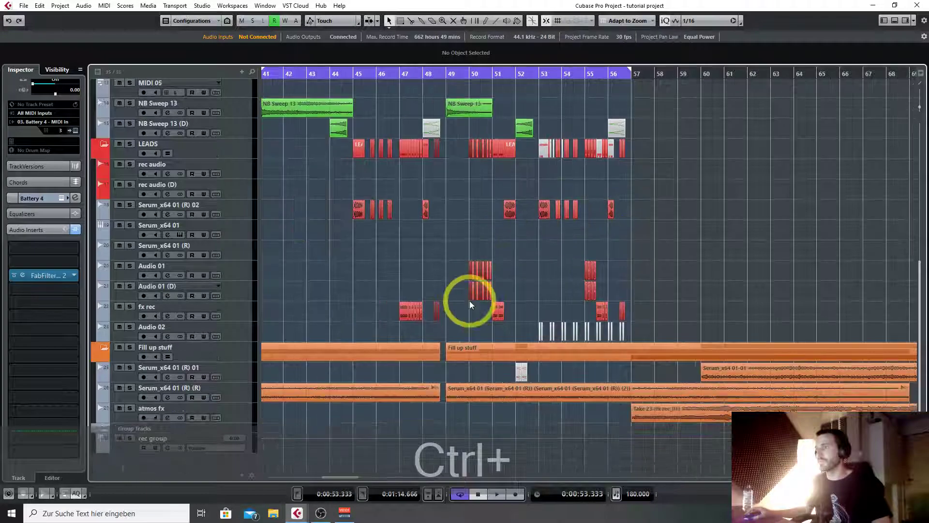
{"action": "scroll", "coordinate": [469, 301], "scroll_direction": "up", "scroll_amount": 2}
{"action": "scroll", "coordinate": [794, 257], "scroll_direction": "down", "scroll_amount": 2}
{"action": "scroll", "coordinate": [837, 261], "scroll_direction": "down", "scroll_amount": 1}
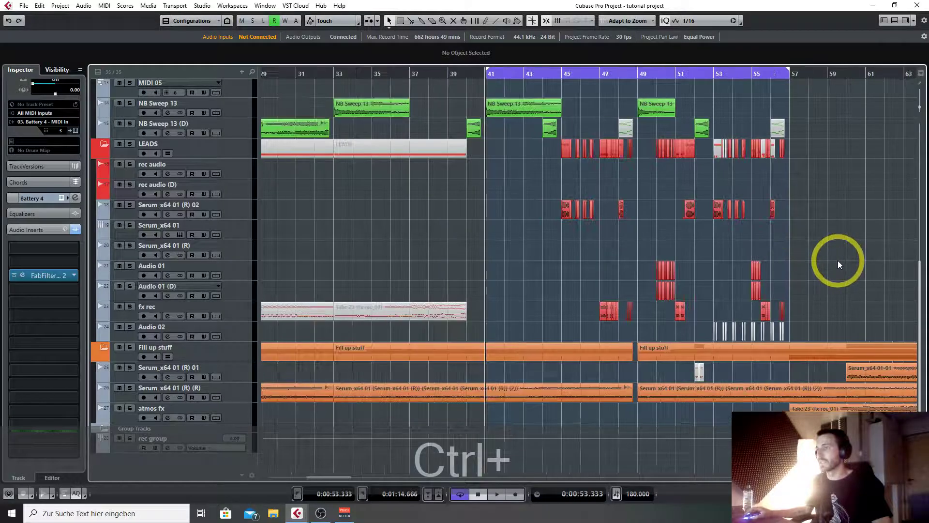
{"action": "scroll", "coordinate": [829, 275], "scroll_direction": "up", "scroll_amount": 3}
{"action": "scroll", "coordinate": [721, 245], "scroll_direction": "down", "scroll_amount": 3}
{"action": "scroll", "coordinate": [783, 261], "scroll_direction": "up", "scroll_amount": 2}
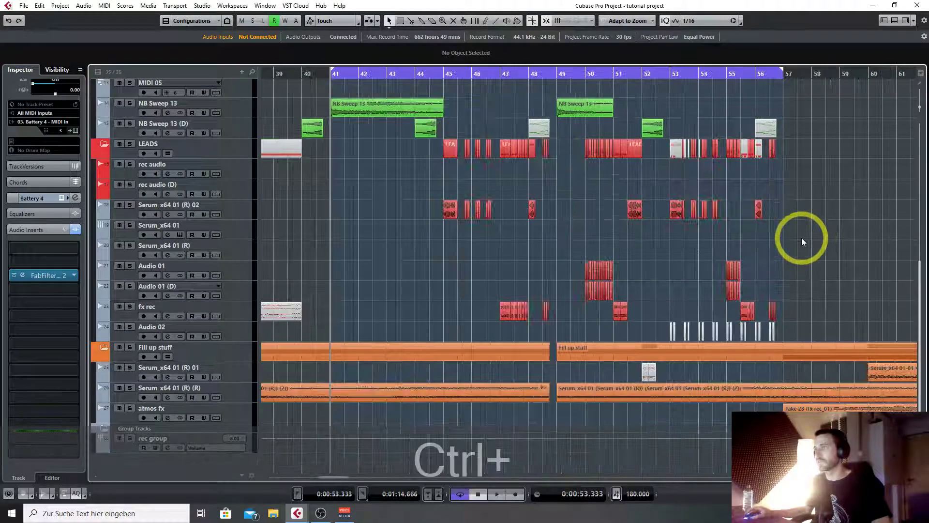
{"action": "scroll", "coordinate": [802, 237], "scroll_direction": "up", "scroll_amount": 2}
Unmute the sweep clip at bar 56 on the NB Sweep 13 (D) track
{"action": "left_click", "coordinate": [382, 110]}
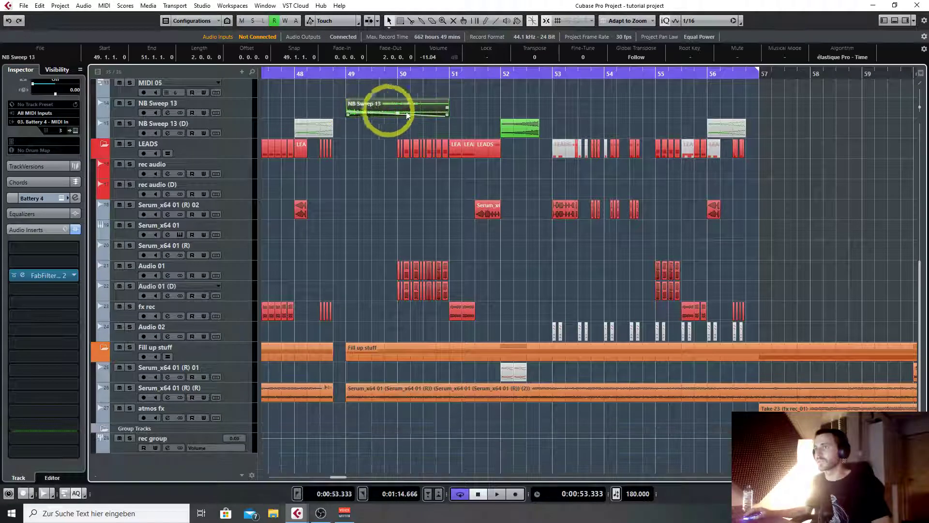
{"action": "left_click", "coordinate": [535, 130]}
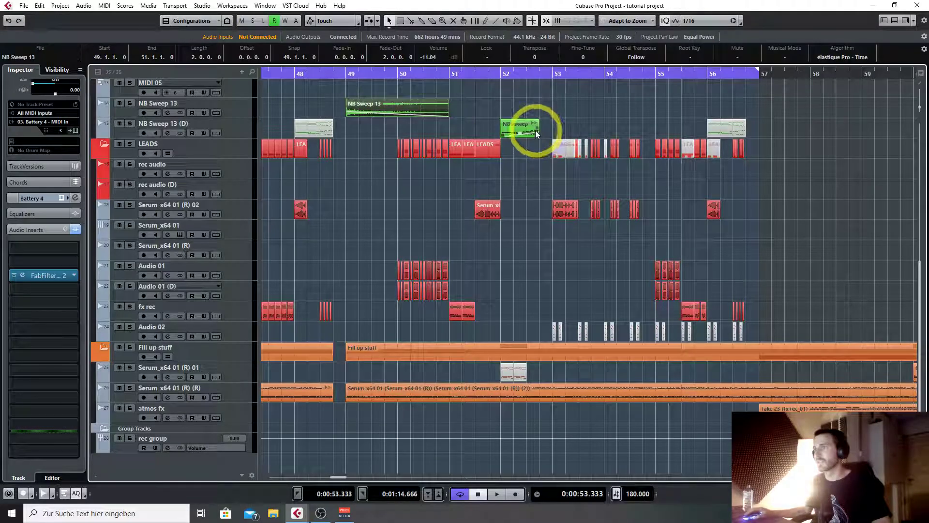
{"action": "left_click", "coordinate": [722, 135]}
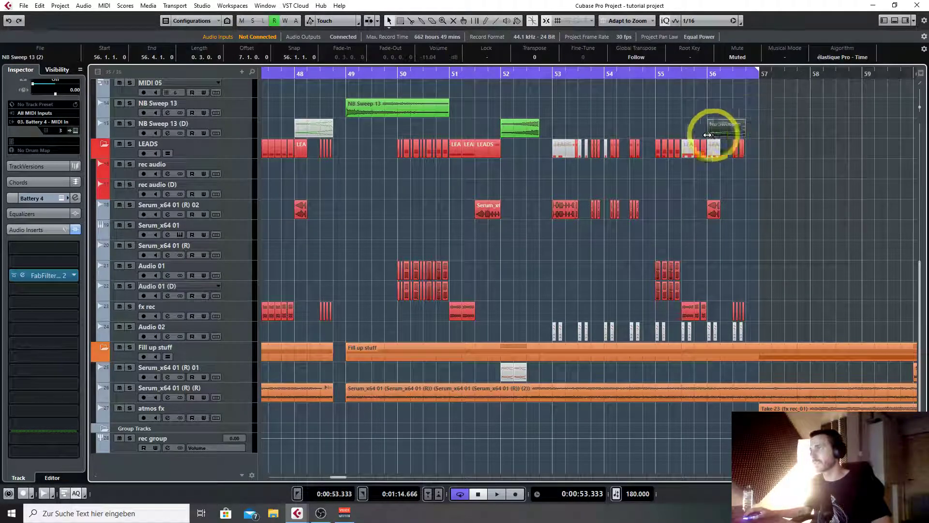
{"action": "key", "text": "shift+u"}
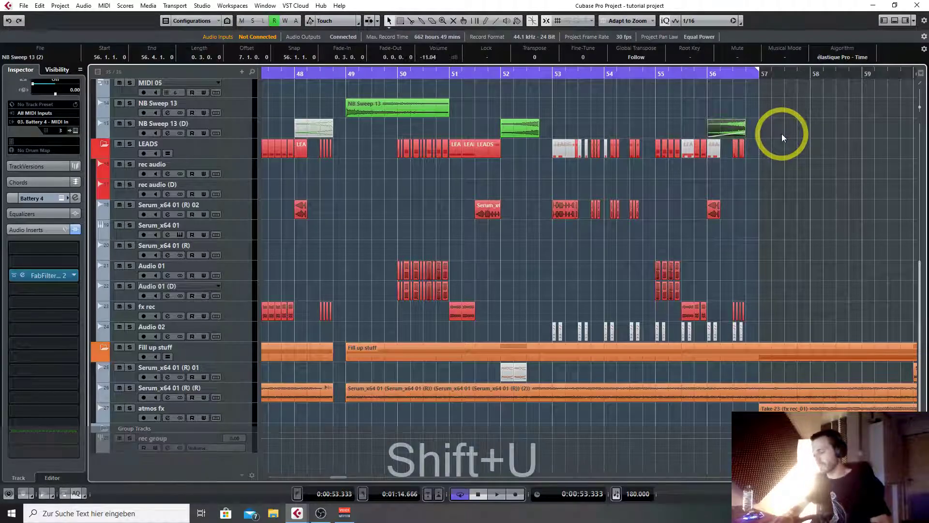
Remove the fade-in from the bar 56 sweep clip and extend its end to bar 57
{"action": "scroll", "coordinate": [727, 214], "scroll_direction": "up", "scroll_amount": 3, "text": "ctrl"}
{"action": "left_click_drag", "start_coordinate": [762, 123], "coordinate": [694, 104]}
{"action": "left_click_drag", "start_coordinate": [768, 135], "coordinate": [797, 128]}
{"action": "left_click_drag", "start_coordinate": [683, 136], "coordinate": [684, 158]}
{"action": "scroll", "coordinate": [684, 158], "scroll_direction": "up", "scroll_amount": 3}
Set the snap grid type to Use Quantize and split the bar 56 sweep clip into repeated 1/16 slices
{"action": "right_click", "coordinate": [673, 190]}
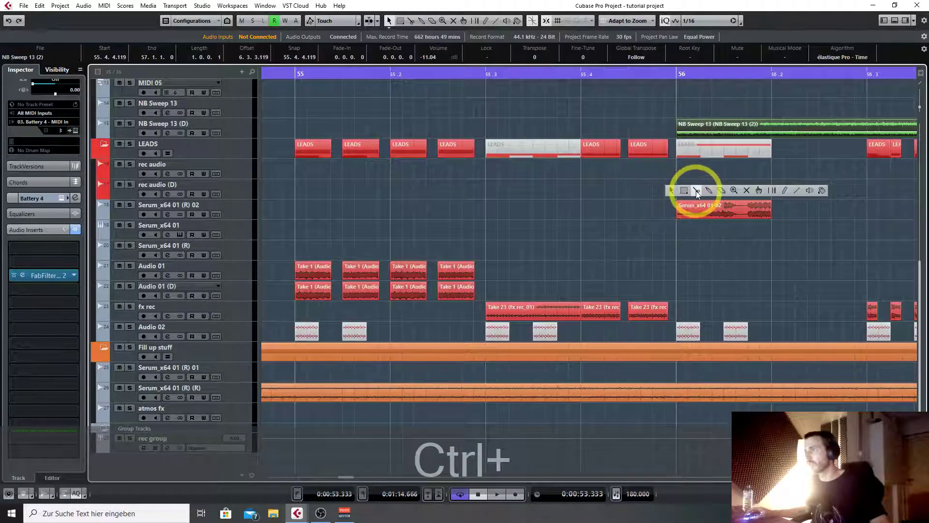
{"action": "left_click", "coordinate": [696, 191]}
{"action": "left_click", "coordinate": [653, 20]}
{"action": "left_click", "coordinate": [643, 58]}
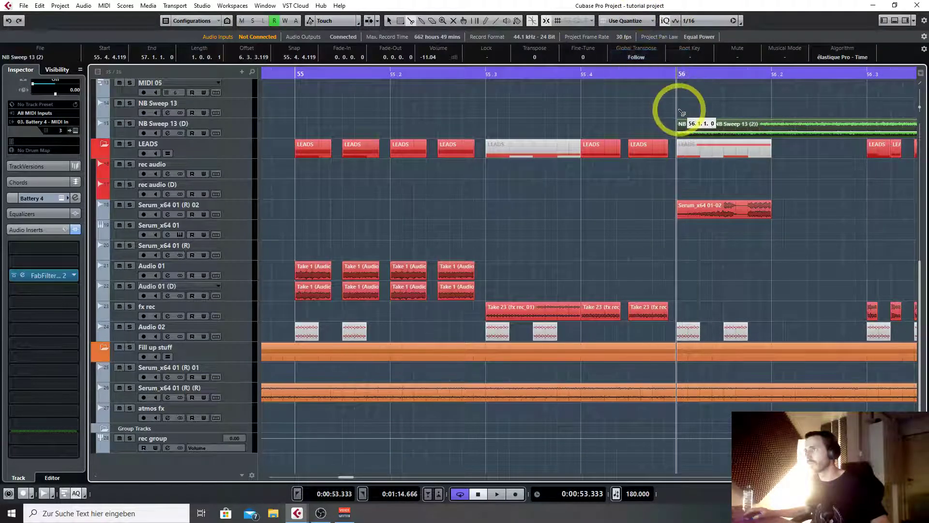
{"action": "left_click", "coordinate": [700, 127], "text": "alt"}
{"action": "key", "text": "1"}
Shorten all the bar 56 sweep slices to a length of 0.0.0.92, with a 0.0.0.4 fade-in and a 0.0.0.3 fade-out
{"action": "key", "text": "g"}
{"action": "key", "text": "g"}
{"action": "key", "text": "g"}
{"action": "key", "text": "g"}
{"action": "key", "text": "g"}
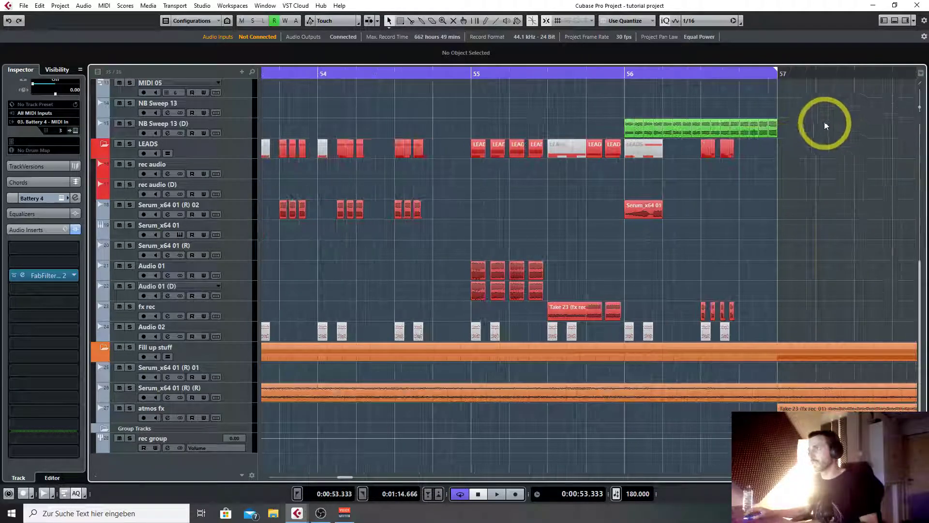
{"action": "left_click", "coordinate": [629, 127]}
{"action": "left_click_drag", "start_coordinate": [217, 58], "coordinate": [215, 71]}
{"action": "scroll", "coordinate": [361, 57], "scroll_direction": "up", "scroll_amount": 4}
{"action": "scroll", "coordinate": [411, 57], "scroll_direction": "up", "scroll_amount": 3}
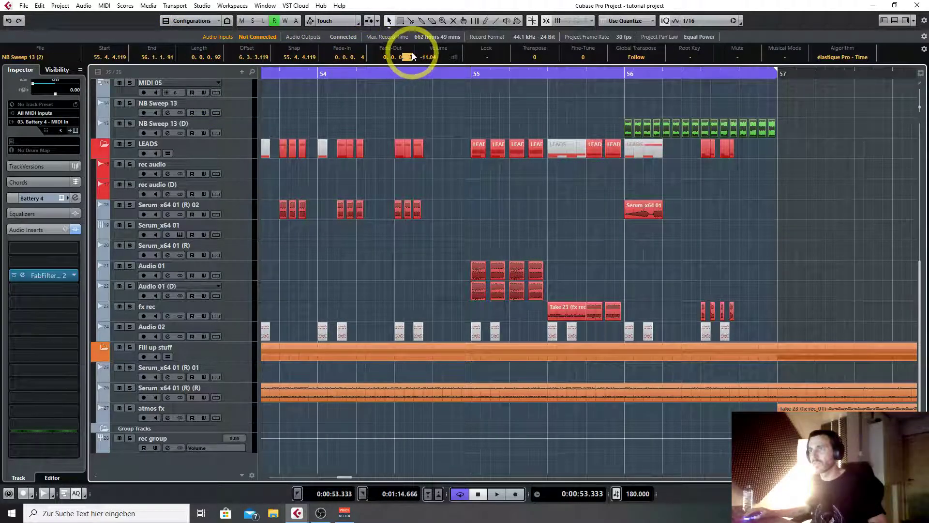
Solo the NB Sweep 13 (D) track and play the sliced sweep from bar 56
{"action": "left_click", "coordinate": [626, 73]}
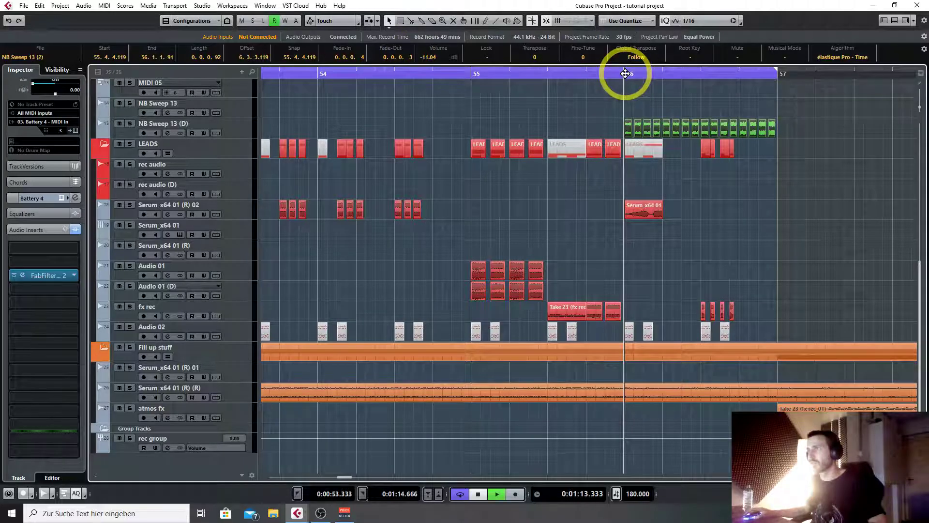
{"action": "key", "text": "space"}
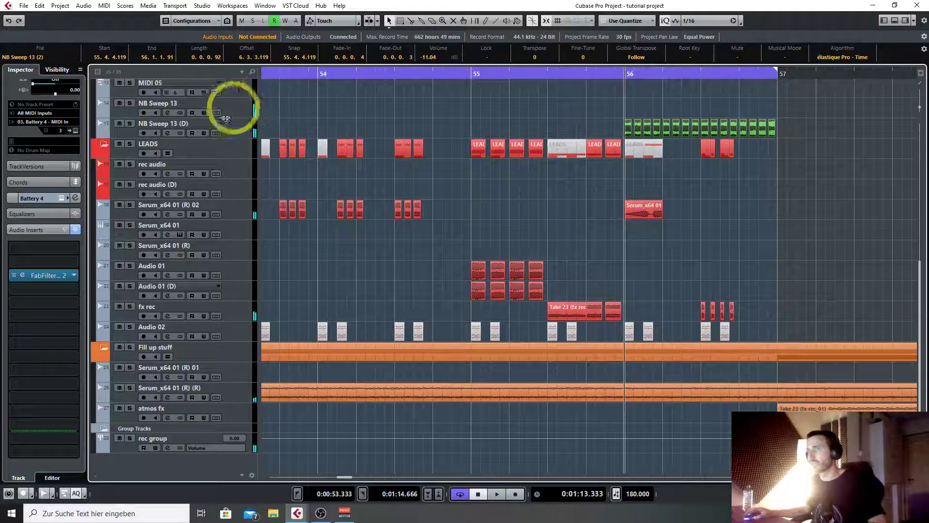
{"action": "left_click", "coordinate": [129, 123]}
{"action": "key", "text": "space"}
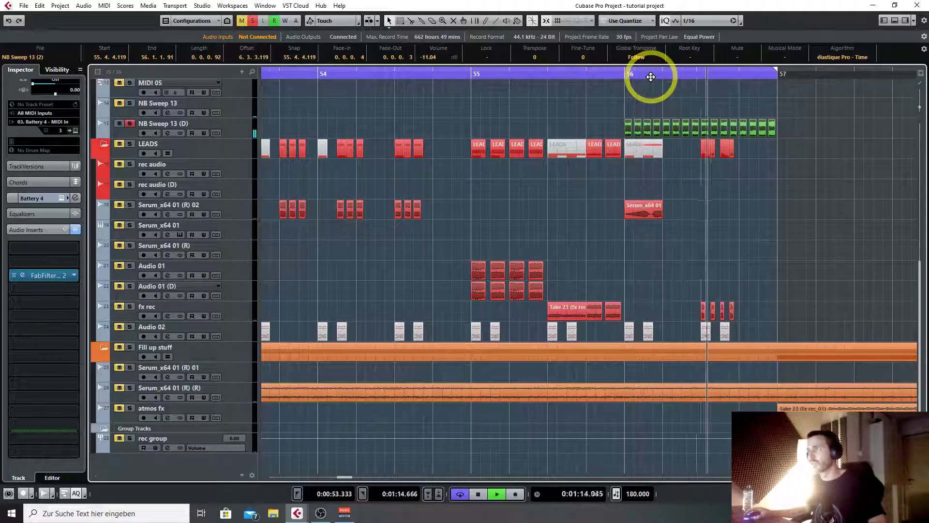
{"action": "key", "text": "space"}
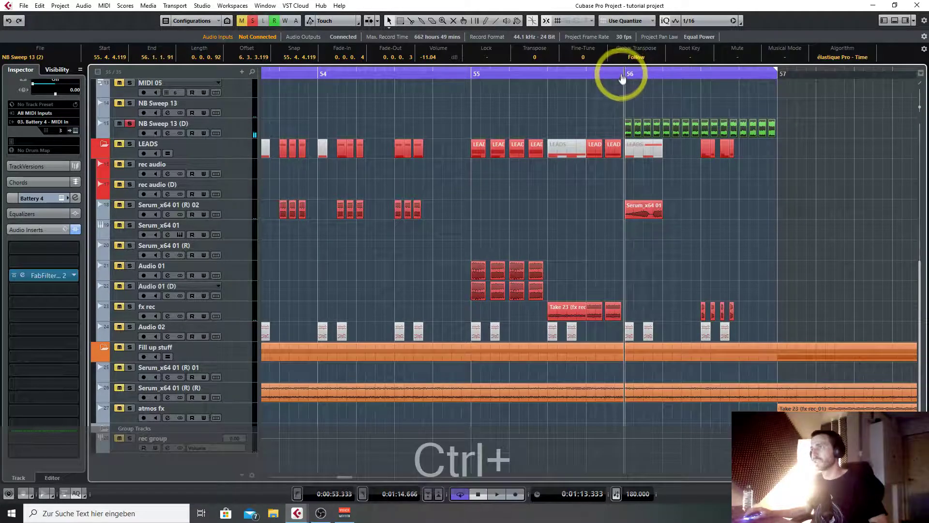
Set the Object Selection tool to Normal Sizing
{"action": "right_click", "coordinate": [719, 102]}
{"action": "left_click", "coordinate": [720, 102]}
{"action": "right_click", "coordinate": [719, 102]}
{"action": "left_click", "coordinate": [720, 102]}
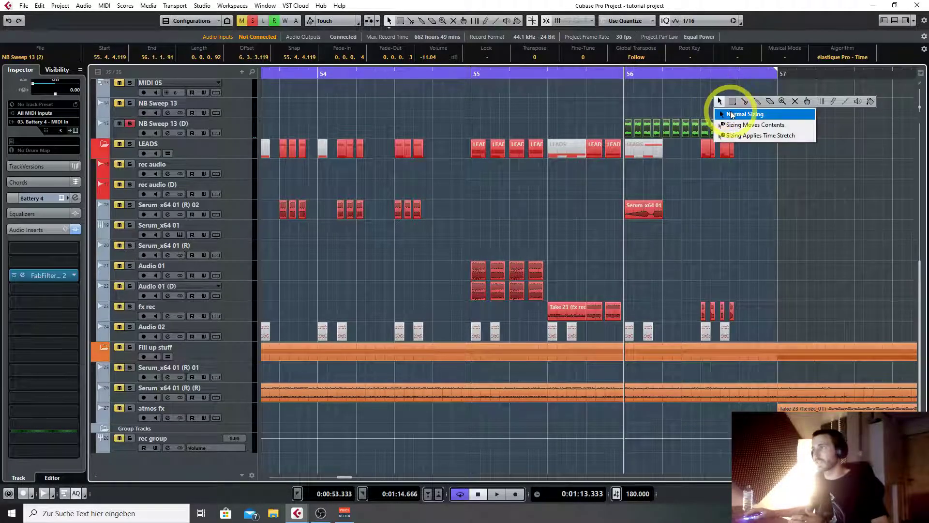
{"action": "left_click", "coordinate": [731, 114]}
Range-select the sliced sweep from bar 56 to 57 and bounce it into a single replacement audio event
{"action": "right_click", "coordinate": [806, 126]}
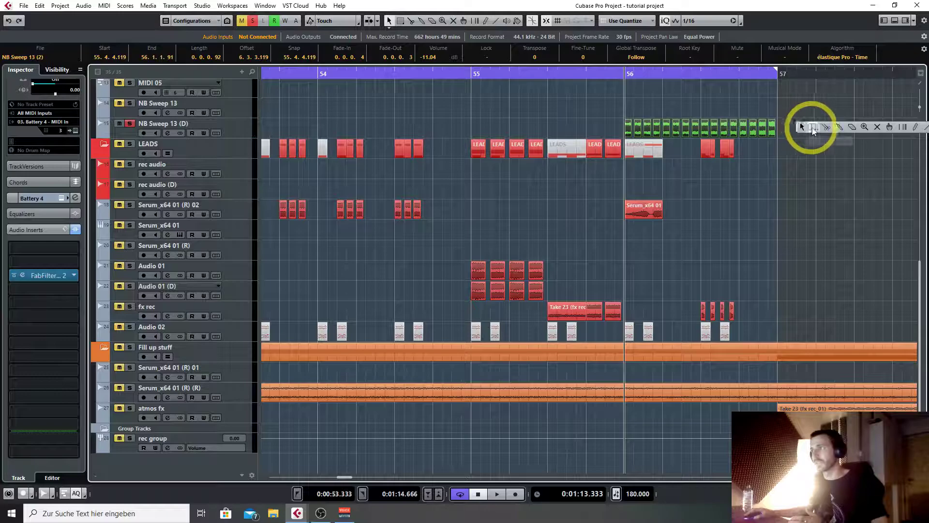
{"action": "left_click", "coordinate": [800, 124]}
{"action": "left_click_drag", "start_coordinate": [777, 131], "coordinate": [623, 134]}
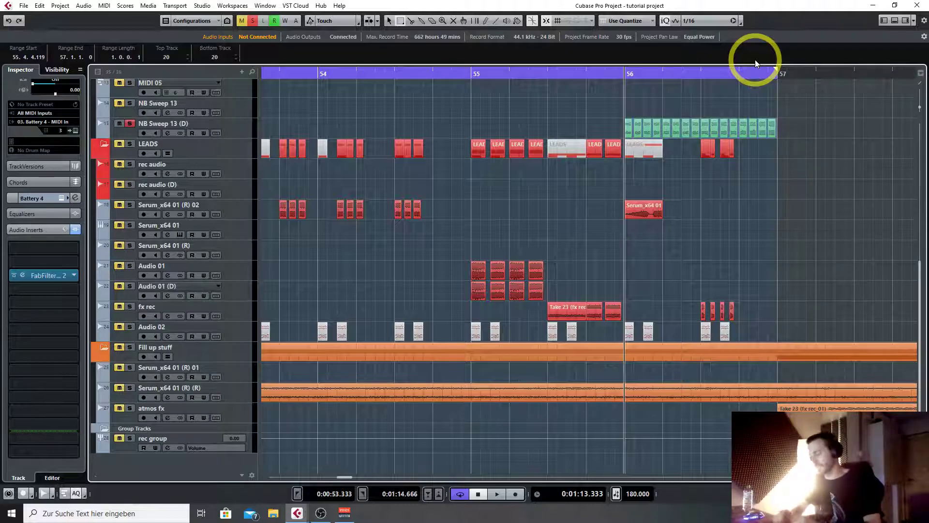
{"action": "key", "text": "ctrl+b"}
{"action": "key", "text": "Return"}
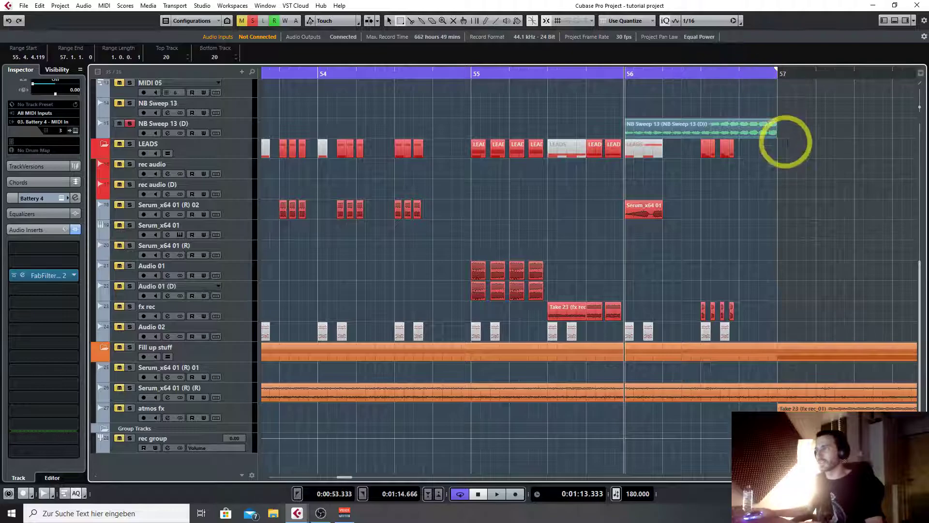
Add a fade-in across the full length of the bounced sweep at bar 56 and play it back
{"action": "left_click", "coordinate": [773, 130]}
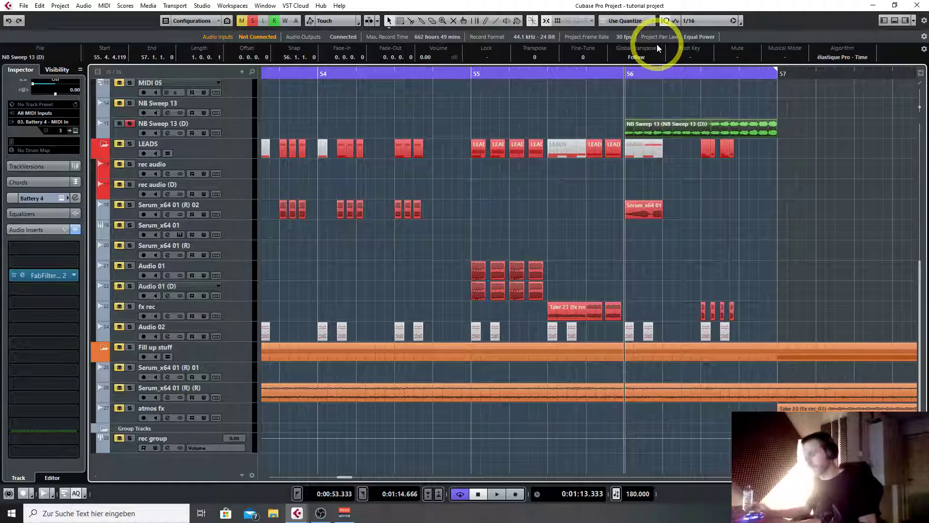
{"action": "key", "text": "g"}
{"action": "key", "text": "g"}
{"action": "key", "text": "g"}
{"action": "key", "text": "g"}
{"action": "key", "text": "g"}
{"action": "key", "text": "g"}
{"action": "key", "text": "g"}
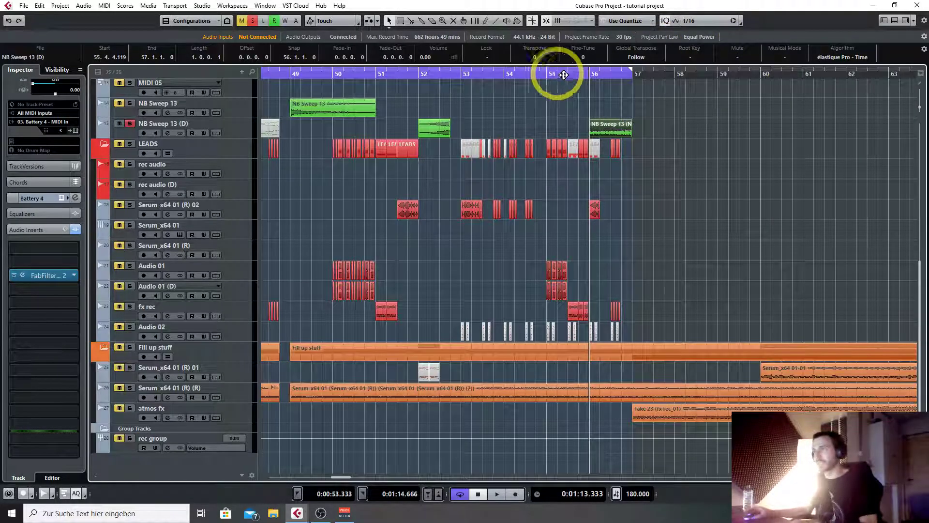
{"action": "key", "text": "g"}
{"action": "left_click_drag", "start_coordinate": [592, 121], "coordinate": [697, 120]}
{"action": "key", "text": "space"}
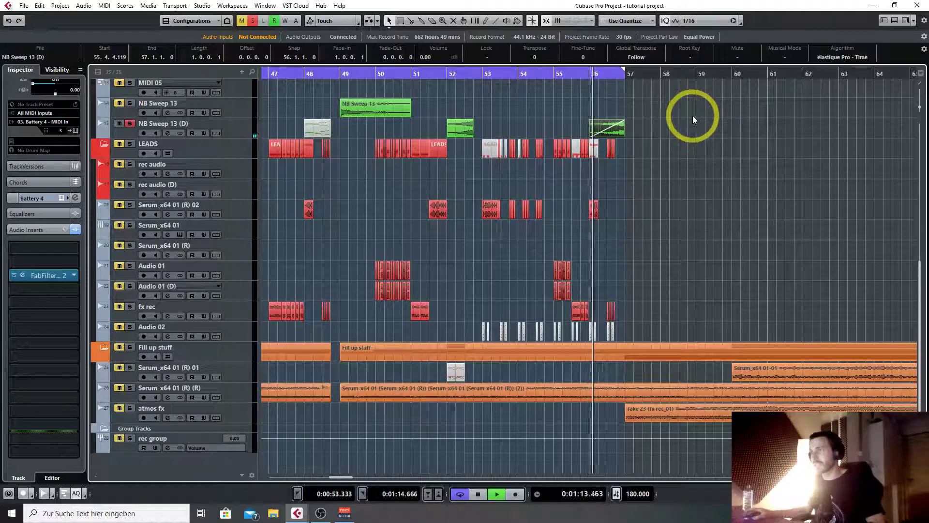
{"action": "key", "text": "space"}
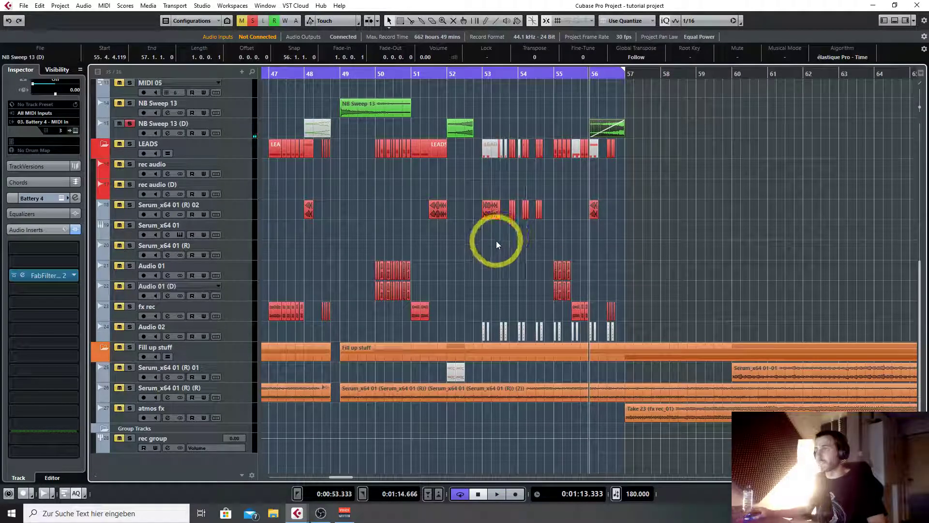
Examine the short Bass (R) clip at the end of bar 52 and its surrounding drum and sweep tracks
{"action": "scroll", "coordinate": [495, 240], "scroll_direction": "up", "scroll_amount": 5}
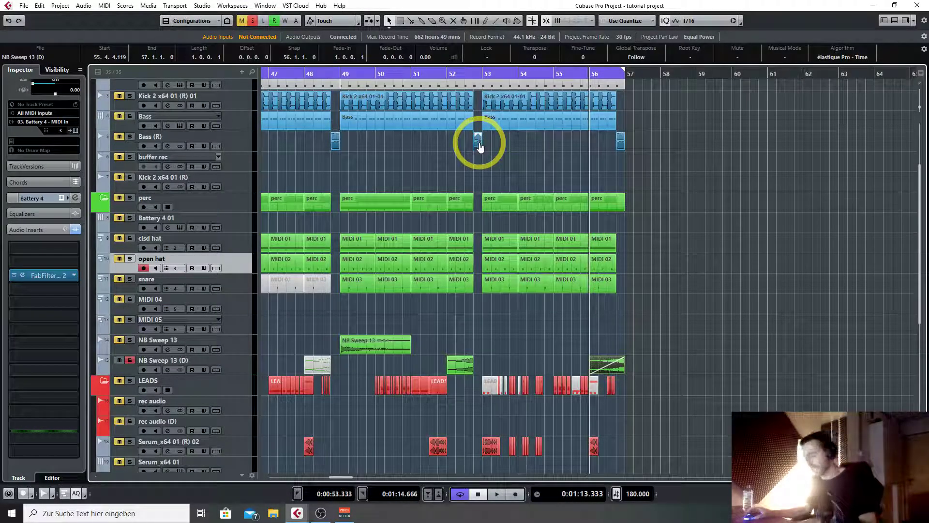
{"action": "key", "text": "h"}
{"action": "key", "text": "h"}
{"action": "key", "text": "h"}
{"action": "key", "text": "g"}
{"action": "key", "text": "g"}
{"action": "key", "text": "g"}
{"action": "key", "text": "g"}
{"action": "scroll", "coordinate": [505, 251], "scroll_direction": "down", "scroll_amount": 3}
{"action": "key", "text": "g"}
{"action": "scroll", "coordinate": [505, 251], "scroll_direction": "down", "scroll_amount": 2}
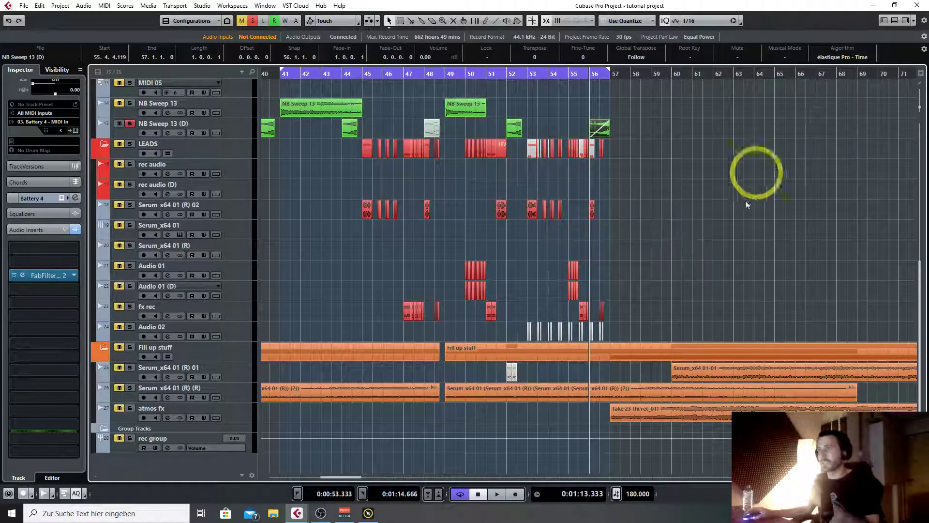
Select the NB Sweep 13 (D) track and move the playback position to bar 25
{"action": "left_click", "coordinate": [240, 126]}
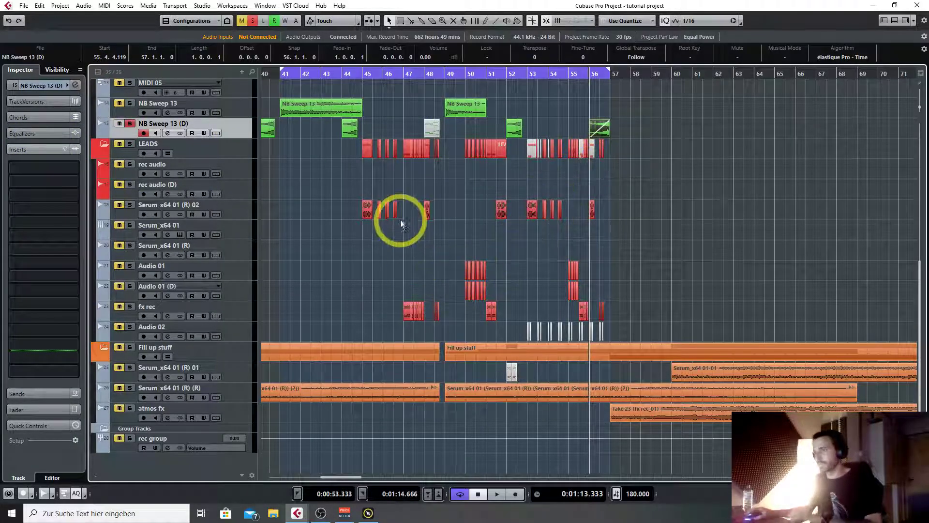
{"action": "scroll", "coordinate": [495, 293], "scroll_direction": "down", "scroll_amount": 5}
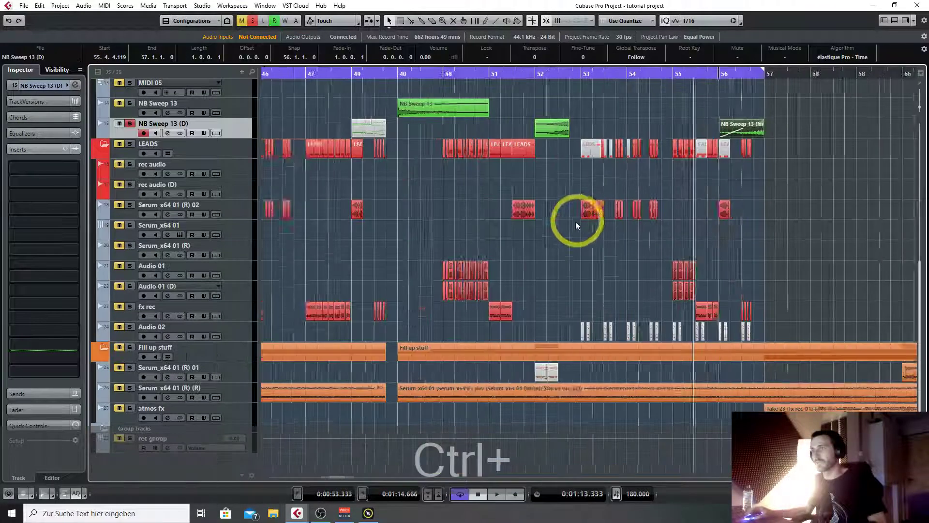
{"action": "scroll", "coordinate": [348, 352], "scroll_direction": "up", "scroll_amount": 8}
{"action": "scroll", "coordinate": [385, 344], "scroll_direction": "down", "scroll_amount": 4}
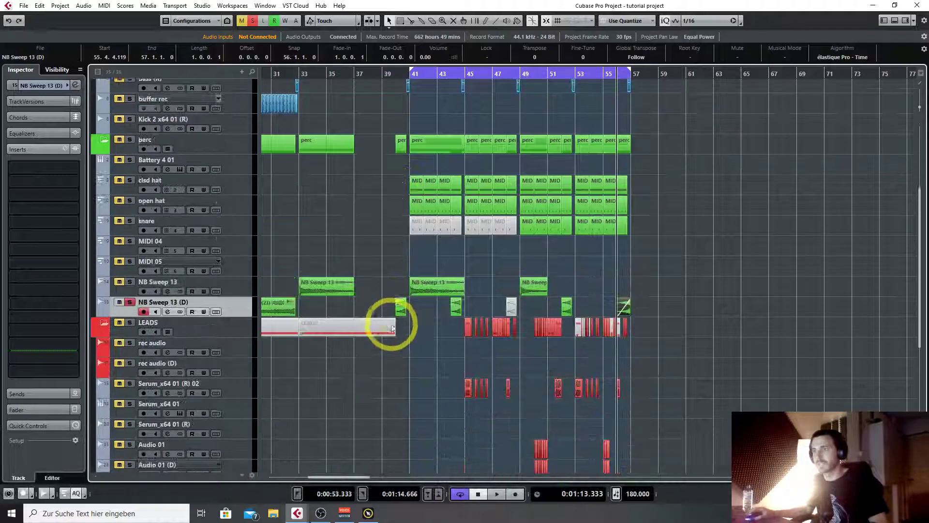
{"action": "scroll", "coordinate": [334, 426], "scroll_direction": "up", "scroll_amount": 4}
{"action": "scroll", "coordinate": [329, 476], "scroll_direction": "left", "scroll_amount": 5}
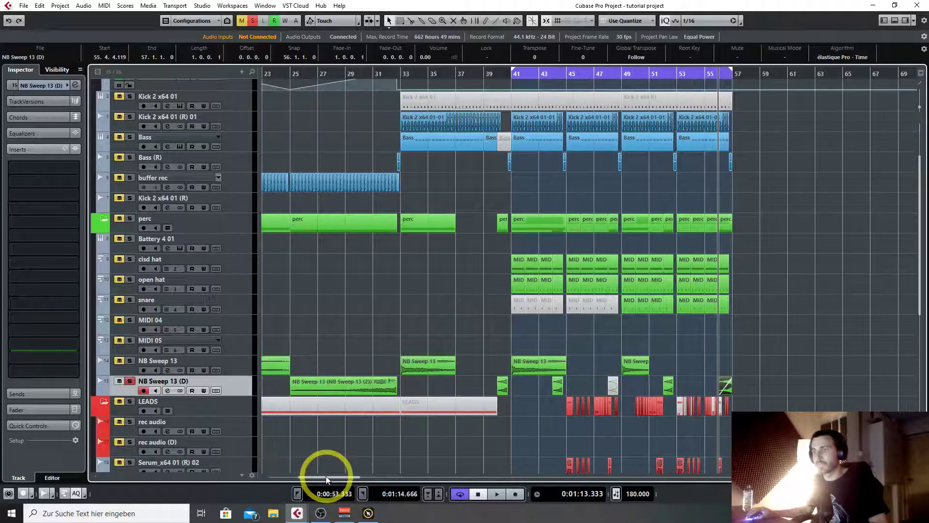
{"action": "scroll", "coordinate": [401, 312], "scroll_direction": "up", "scroll_amount": 8}
{"action": "left_click", "coordinate": [321, 76]}
{"action": "left_click", "coordinate": [322, 77]}
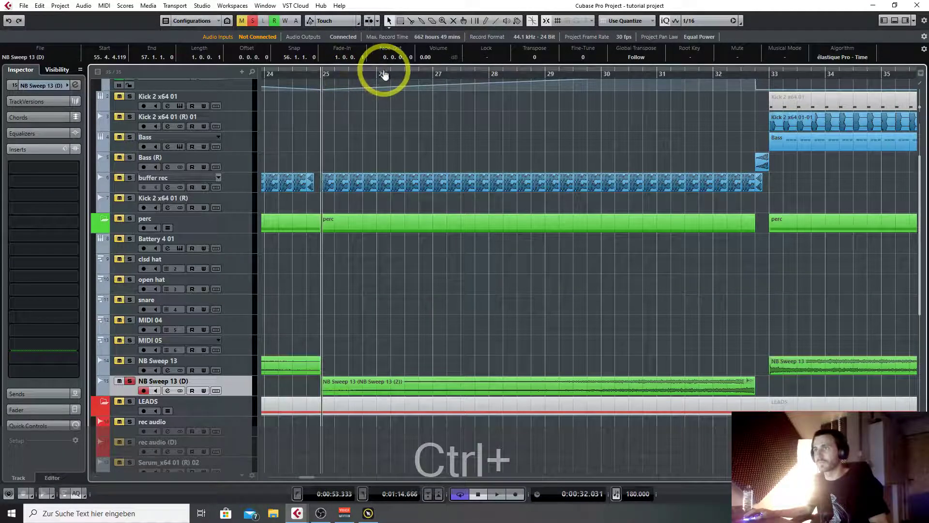
Set the grid type to Adapt to Zoom and place the left and right locators at bars 25 and 33
{"action": "left_click", "coordinate": [378, 75], "text": "ctrl"}
{"action": "left_click_drag", "start_coordinate": [378, 75], "coordinate": [324, 78]}
{"action": "left_click", "coordinate": [419, 70]}
{"action": "left_click", "coordinate": [416, 76]}
{"action": "left_click", "coordinate": [627, 20]}
{"action": "left_click", "coordinate": [639, 64]}
{"action": "left_click", "coordinate": [322, 74], "text": "ctrl"}
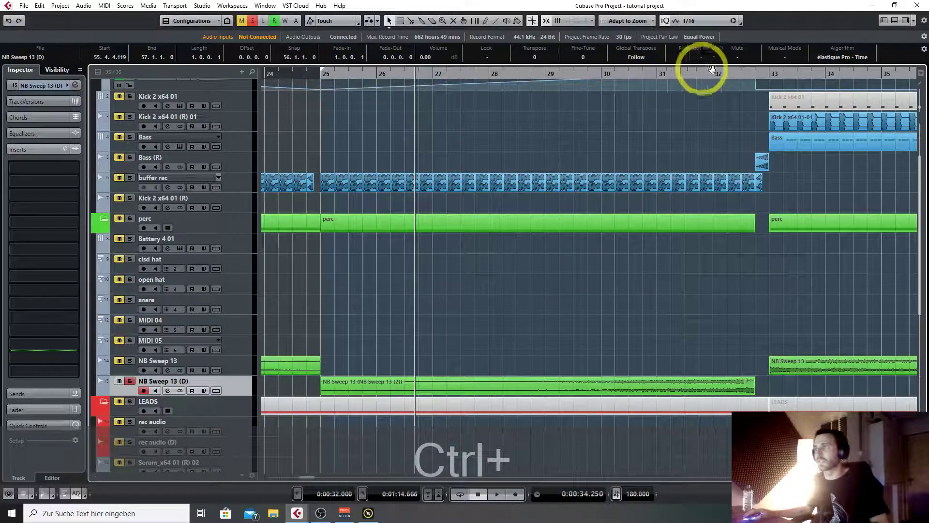
{"action": "left_click", "coordinate": [768, 76], "text": "ctrl+alt"}
Solo the buffer rec track, activate cycle for bars 25 to 33, and play the buffer section briefly
{"action": "left_click", "coordinate": [129, 177]}
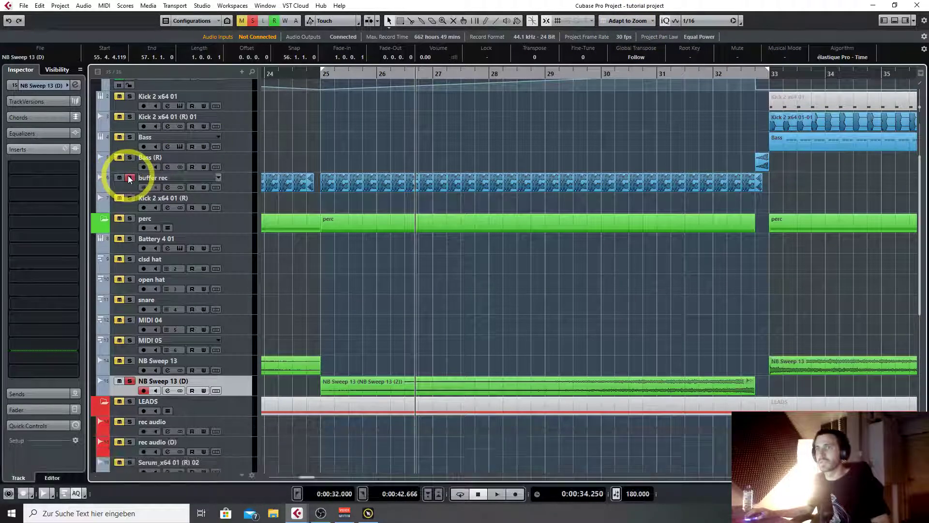
{"action": "double_click", "coordinate": [385, 72]}
{"action": "left_click", "coordinate": [385, 72]}
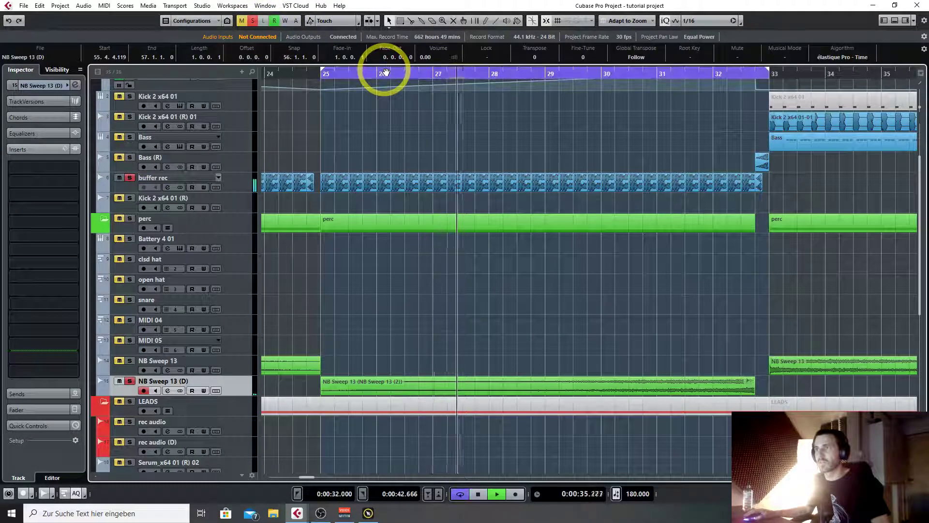
{"action": "left_click", "coordinate": [345, 136]}
{"action": "key", "text": "space"}
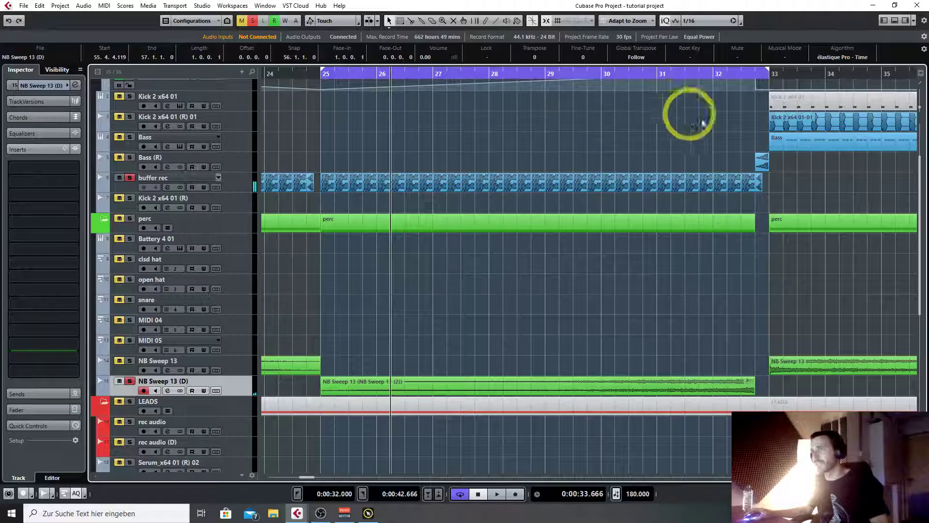
Bounce the sliced buffer rec events between bars 25 and 33 into a single replacement audio event
{"action": "scroll", "coordinate": [738, 176], "scroll_direction": "up", "scroll_amount": 3}
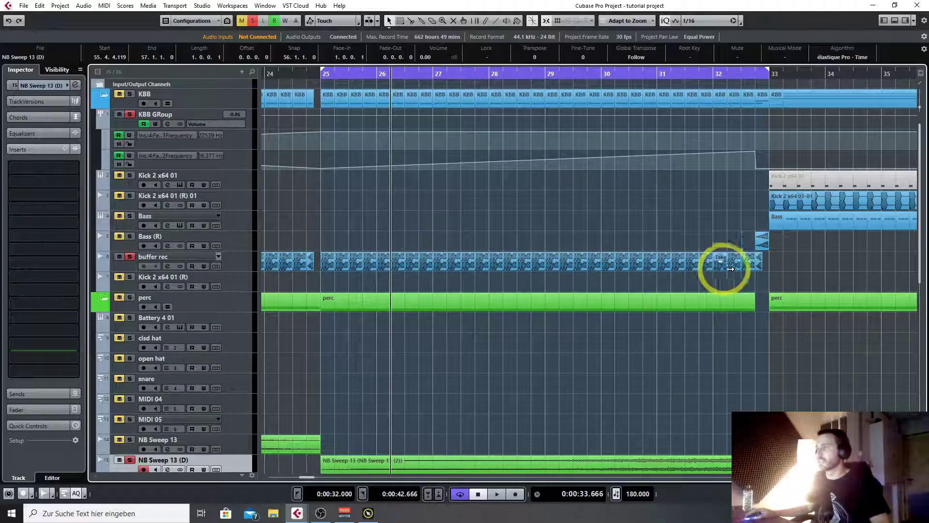
{"action": "left_click_drag", "start_coordinate": [785, 257], "coordinate": [325, 269]}
{"action": "key", "text": "ctrl+b"}
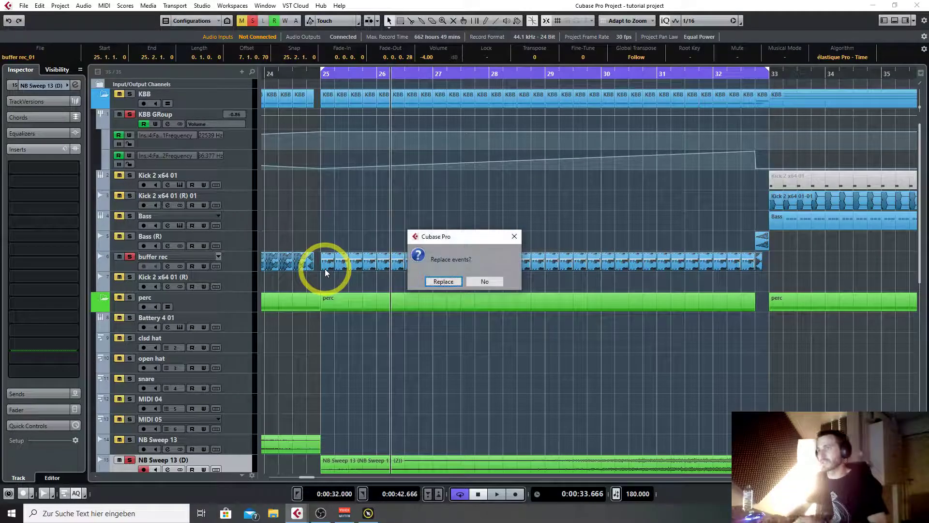
{"action": "key", "text": "Return"}
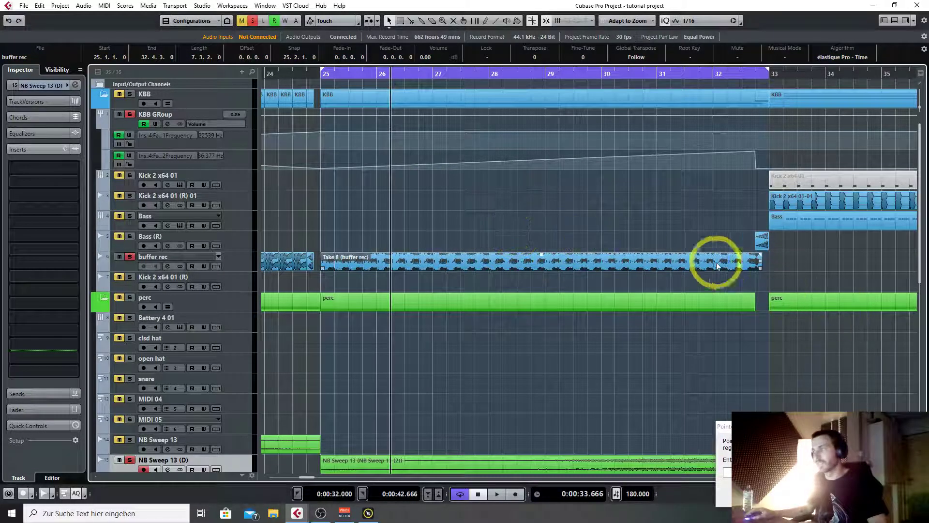
{"action": "left_click", "coordinate": [852, 490]}
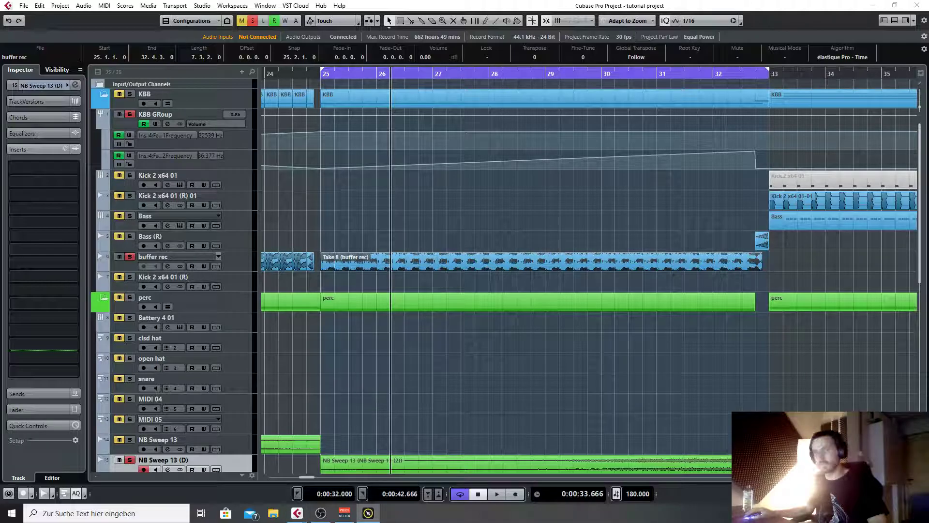
{"action": "left_click", "coordinate": [427, 208]}
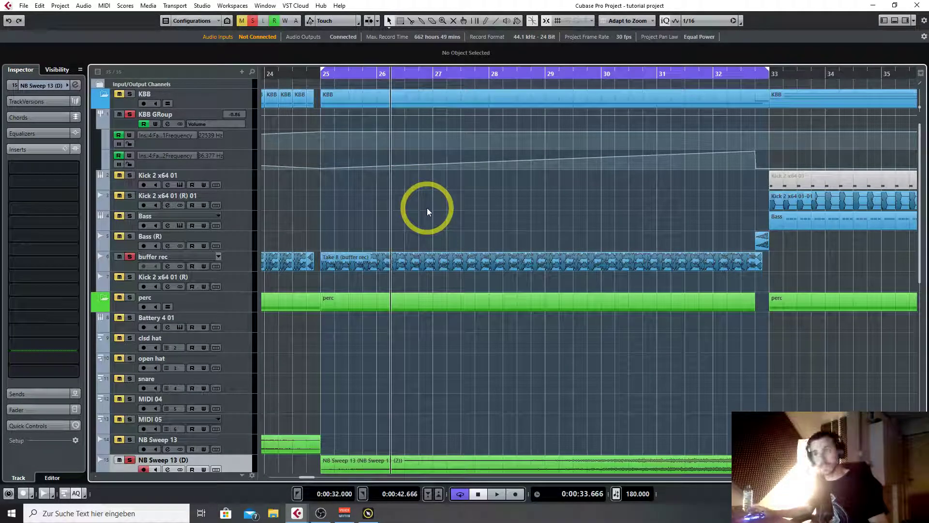
{"action": "key", "text": "alt+r"}
{"action": "left_click", "coordinate": [481, 363]}
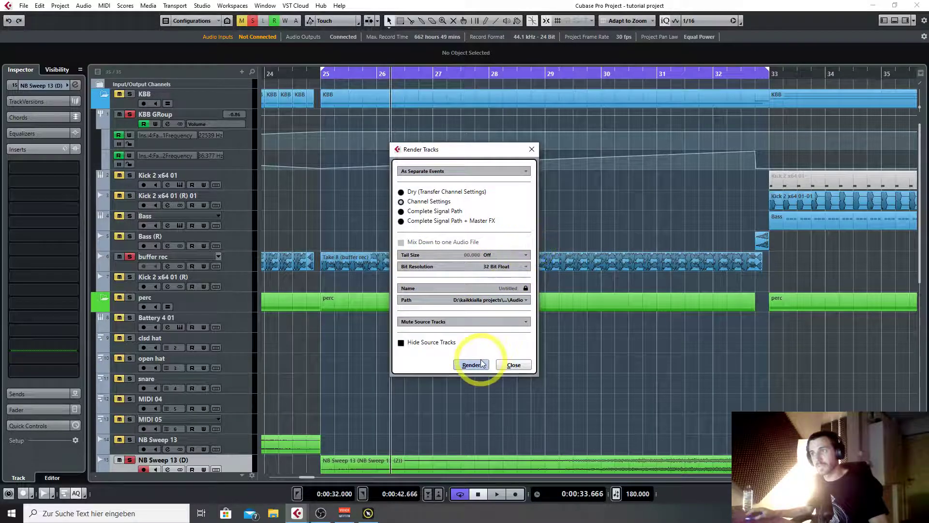
{"action": "left_click", "coordinate": [514, 364]}
Render the bounced buffer rec event as separate events with Channel Settings, muting the source event
{"action": "left_click", "coordinate": [467, 261]}
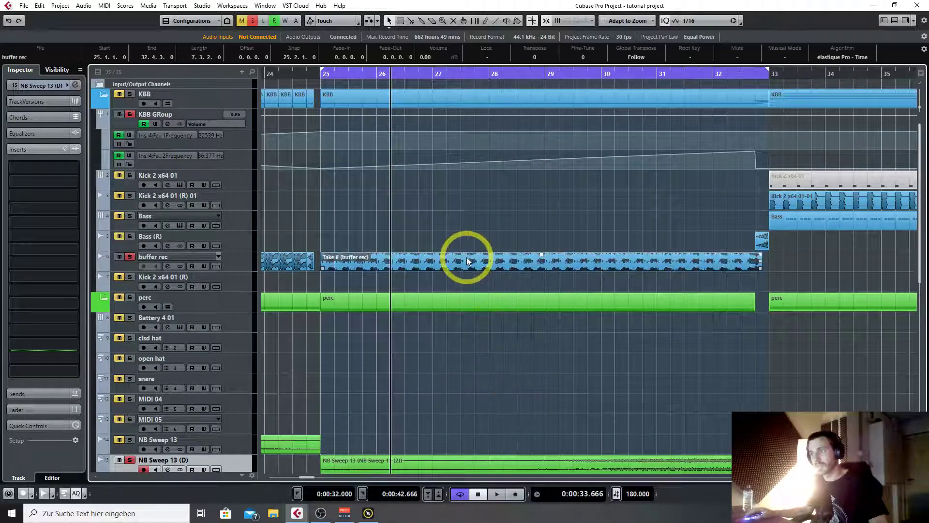
{"action": "key", "text": "alt+r"}
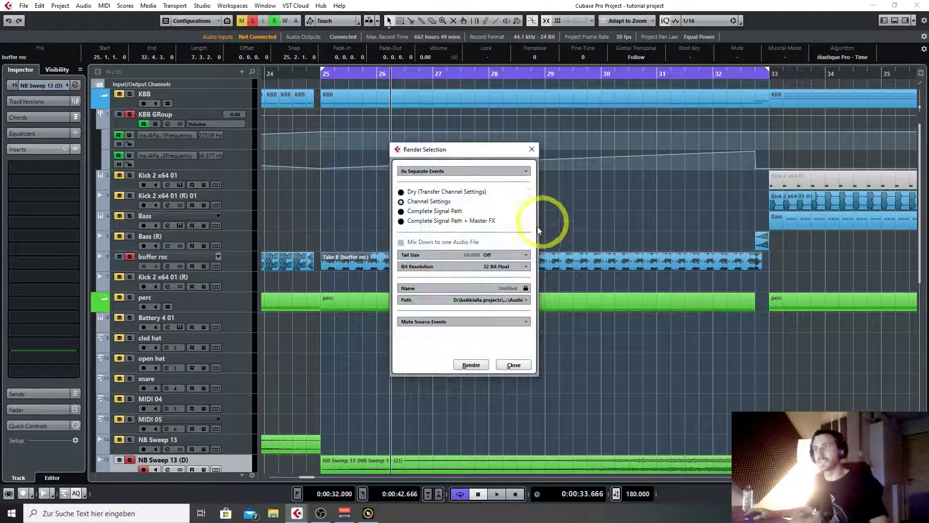
{"action": "left_click", "coordinate": [470, 365]}
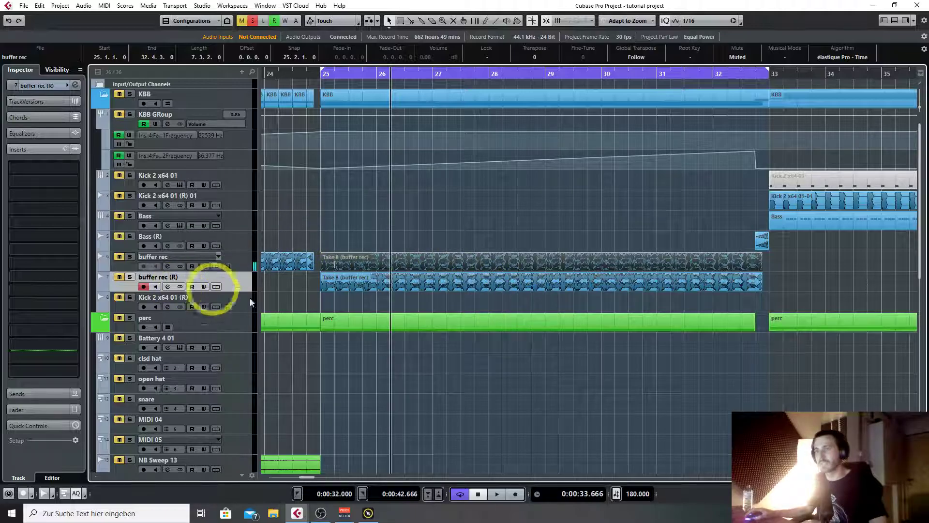
Select the buffer rec track, solo the rendered buffer rec (R) track, and listen to it
{"action": "left_click", "coordinate": [240, 262]}
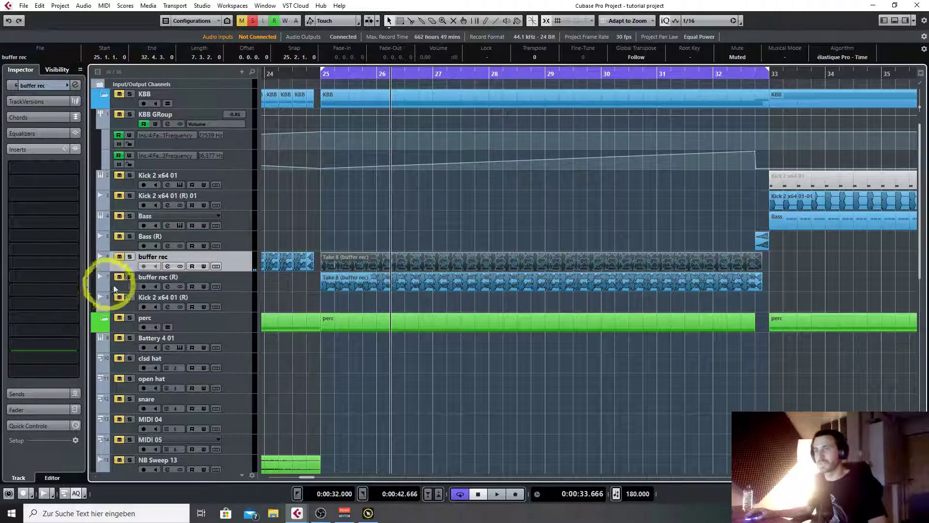
{"action": "left_click", "coordinate": [130, 278]}
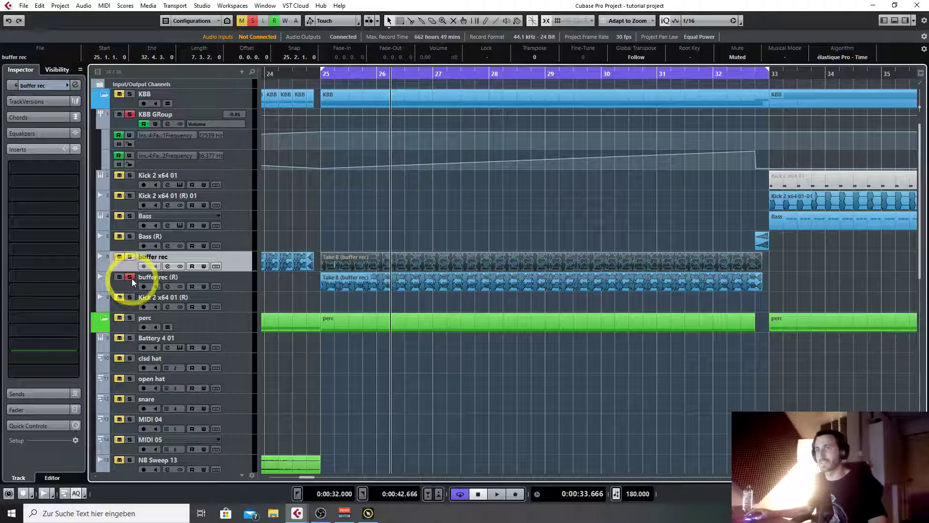
{"action": "key", "text": "space"}
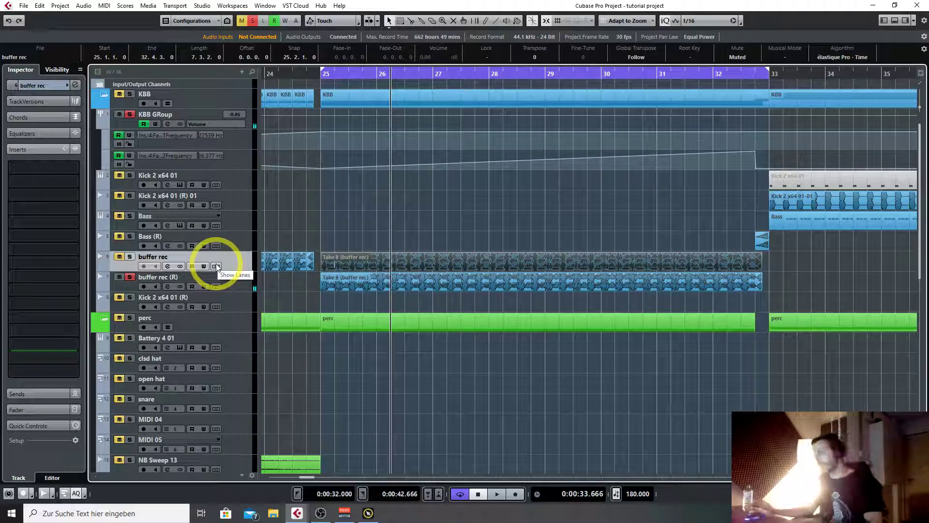
Examine the whole arrangement, from the kick and bass tracks through percussion and sweeps to the leads and fill tracks
{"action": "key", "text": "g"}
{"action": "key", "text": "g"}
{"action": "key", "text": "g"}
{"action": "key", "text": "g"}
{"action": "key", "text": "g"}
{"action": "key", "text": "g"}
{"action": "key", "text": "g"}
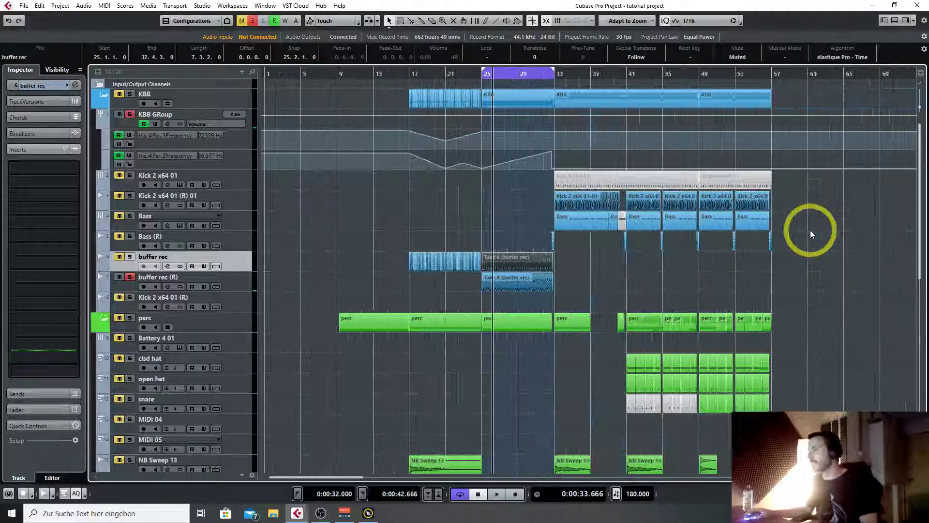
{"action": "scroll", "coordinate": [810, 230], "scroll_direction": "down", "scroll_amount": 2}
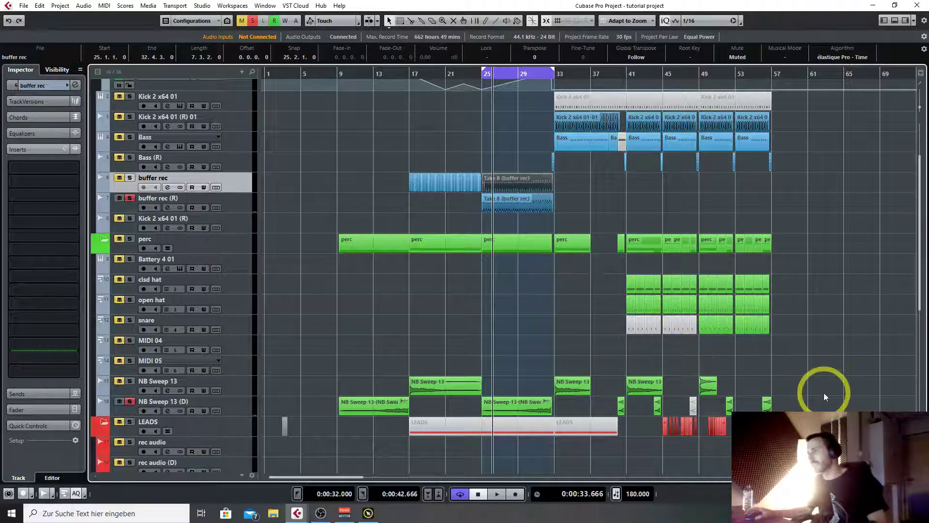
{"action": "scroll", "coordinate": [714, 353], "scroll_direction": "up", "scroll_amount": 2}
{"action": "scroll", "coordinate": [707, 348], "scroll_direction": "down", "scroll_amount": 9}
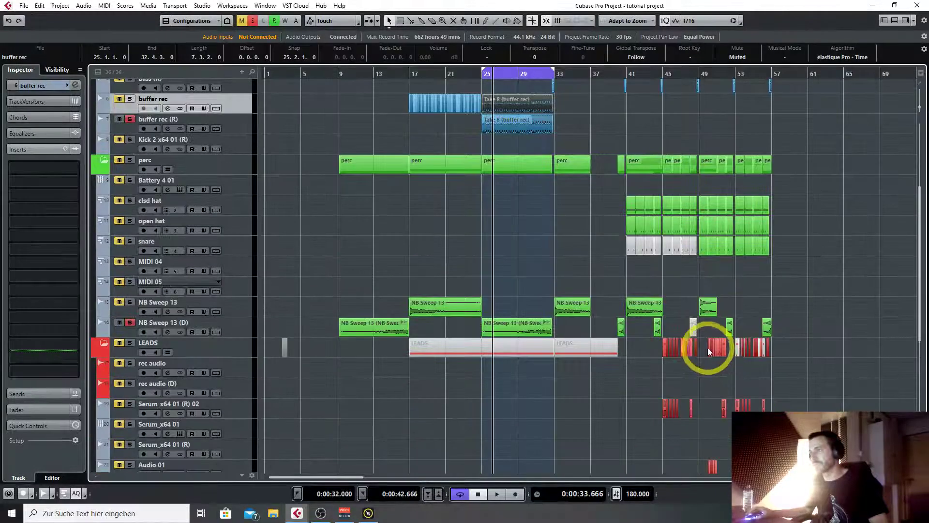
{"action": "scroll", "coordinate": [626, 236], "scroll_direction": "up", "scroll_amount": 2}
{"action": "scroll", "coordinate": [722, 242], "scroll_direction": "down", "scroll_amount": 2}
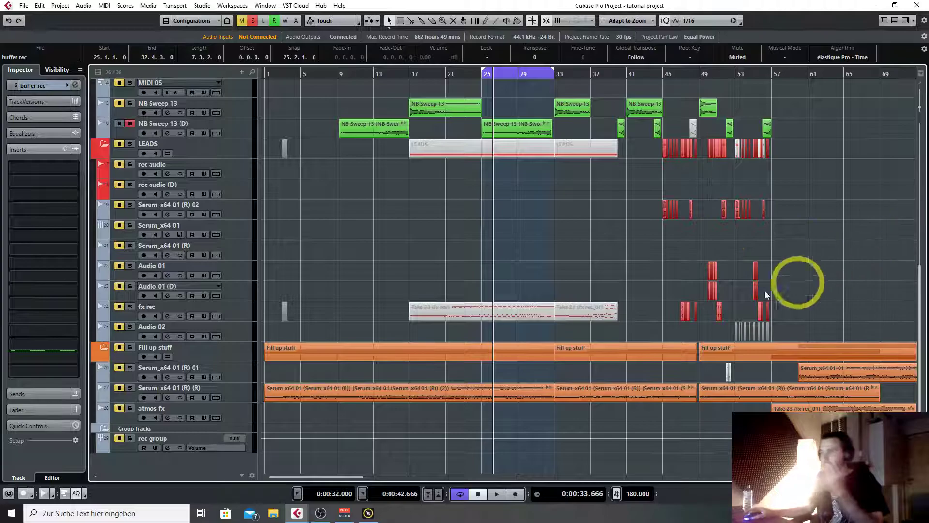
{"action": "scroll", "coordinate": [489, 276], "scroll_direction": "up", "scroll_amount": 5}
{"action": "scroll", "coordinate": [575, 324], "scroll_direction": "down", "scroll_amount": 1}
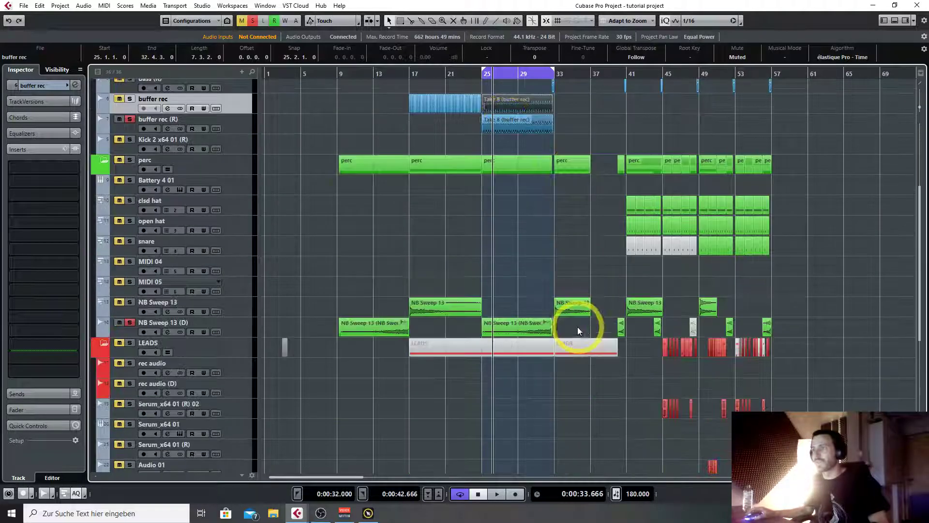
{"action": "scroll", "coordinate": [730, 309], "scroll_direction": "up", "scroll_amount": 4}
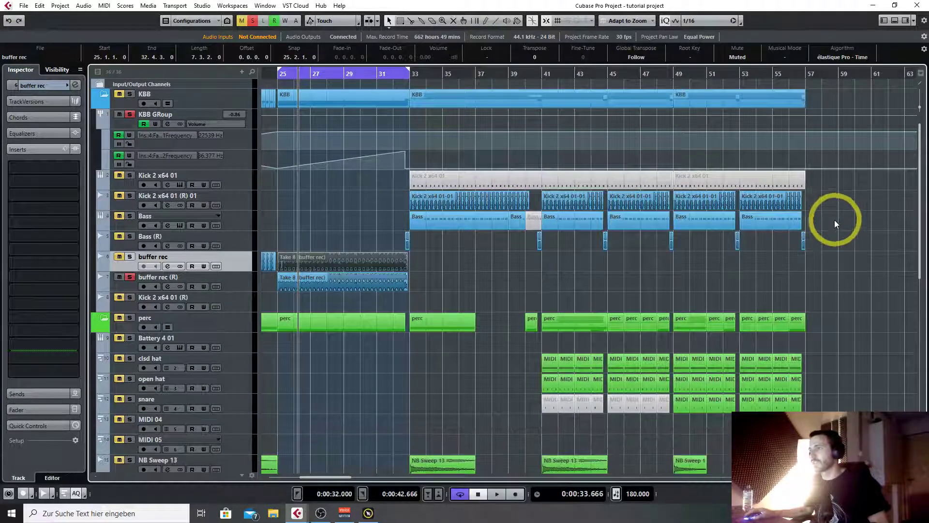
Select all MIDI parts on the Bass track from bar 33 onward and glue them into one part
{"action": "left_click_drag", "start_coordinate": [823, 220], "coordinate": [299, 219]}
{"action": "right_click", "coordinate": [298, 219]}
{"action": "left_click", "coordinate": [335, 219]}
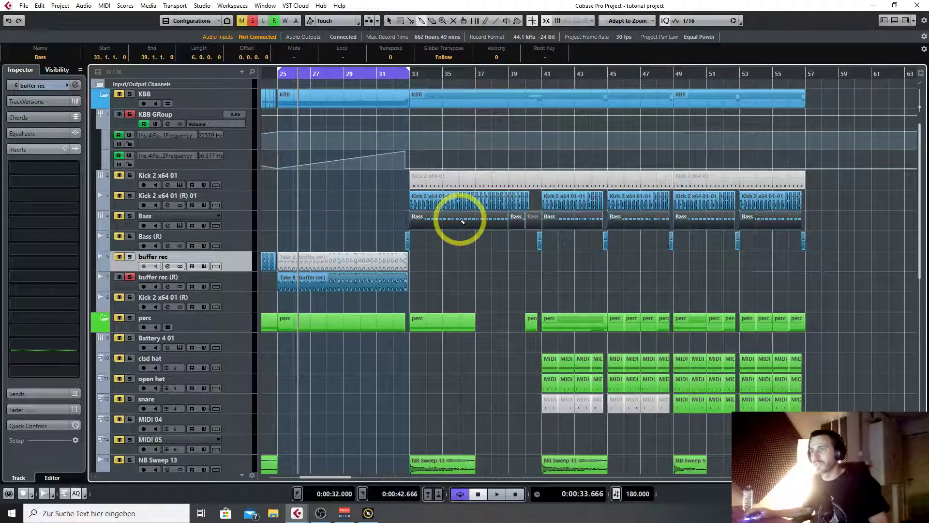
{"action": "left_click", "coordinate": [491, 221]}
Switch back to Object Selection with Normal Sizing and extend the glued Bass part's end to bar 57
{"action": "right_click", "coordinate": [517, 255]}
{"action": "left_click", "coordinate": [517, 255]}
{"action": "right_click", "coordinate": [517, 254]}
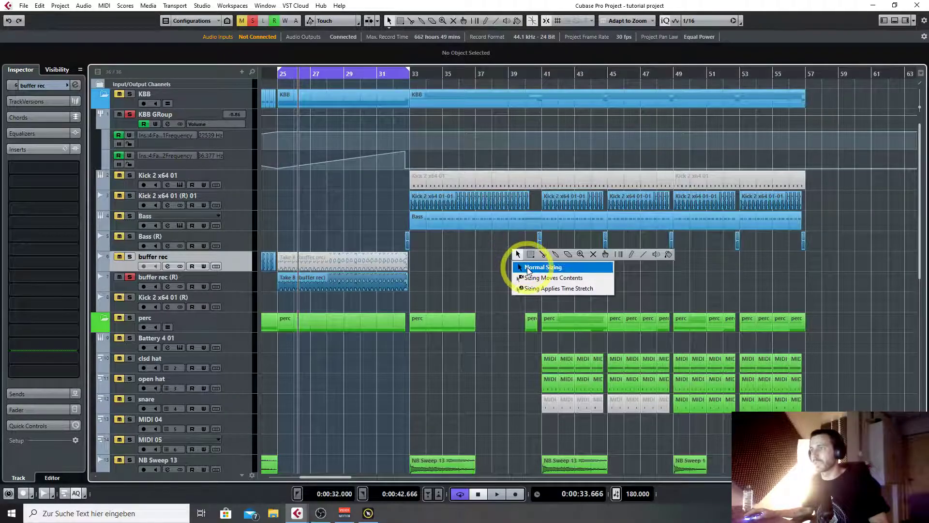
{"action": "left_click", "coordinate": [527, 267]}
{"action": "left_click_drag", "start_coordinate": [794, 229], "coordinate": [799, 228]}
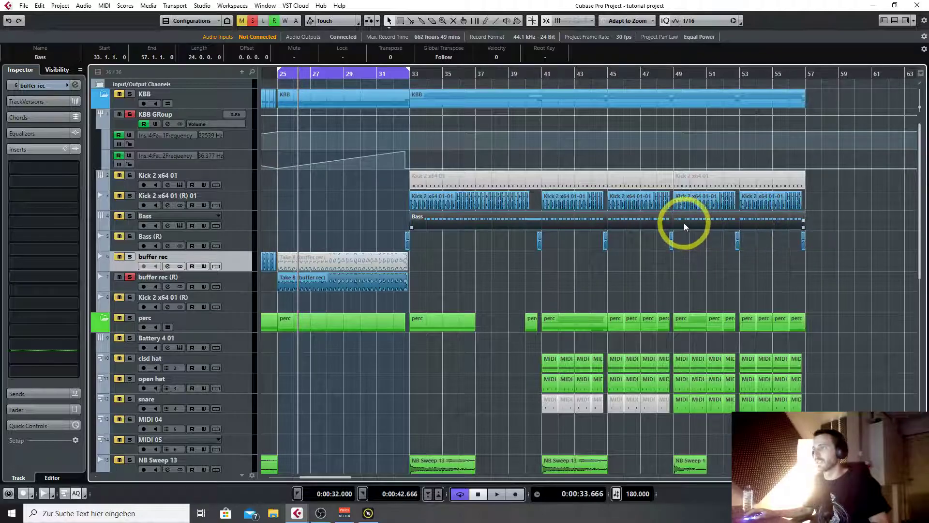
Clear all track solo states and render the glued Bass part to a new audio track
{"action": "left_click", "coordinate": [252, 222]}
{"action": "left_click", "coordinate": [129, 216]}
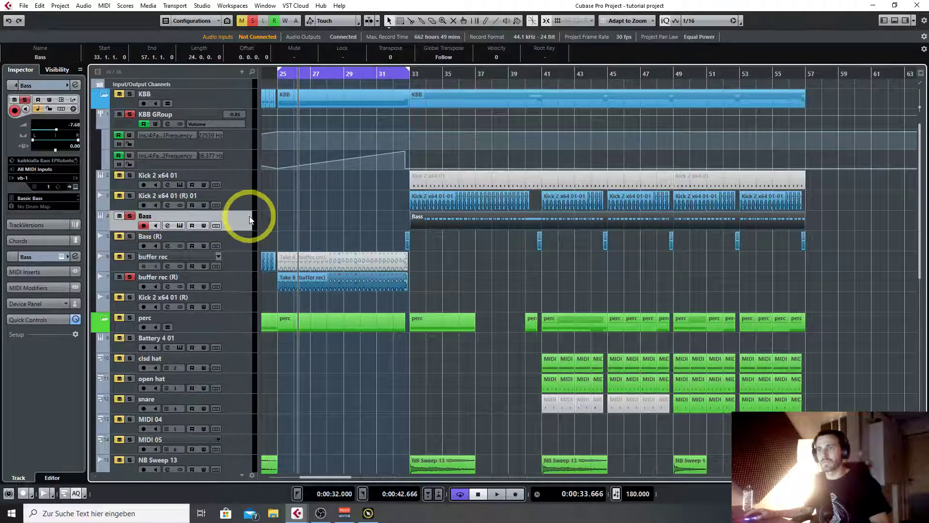
{"action": "left_click", "coordinate": [253, 20]}
{"action": "left_click", "coordinate": [479, 219]}
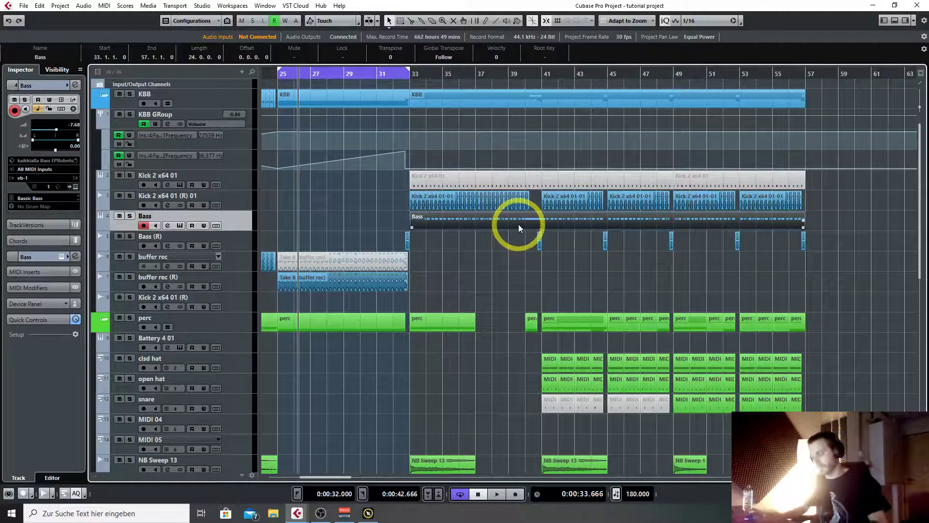
{"action": "key", "text": "alt+r"}
{"action": "key", "text": "Return"}
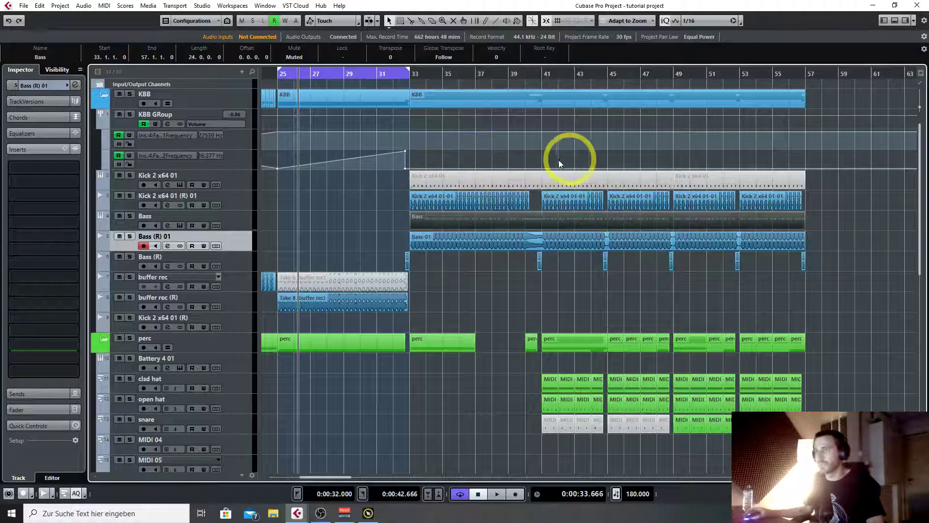
Examine the full arrangement again, including the percussion, sweep and lead tracks below the rendered bass
{"action": "left_click", "coordinate": [371, 284]}
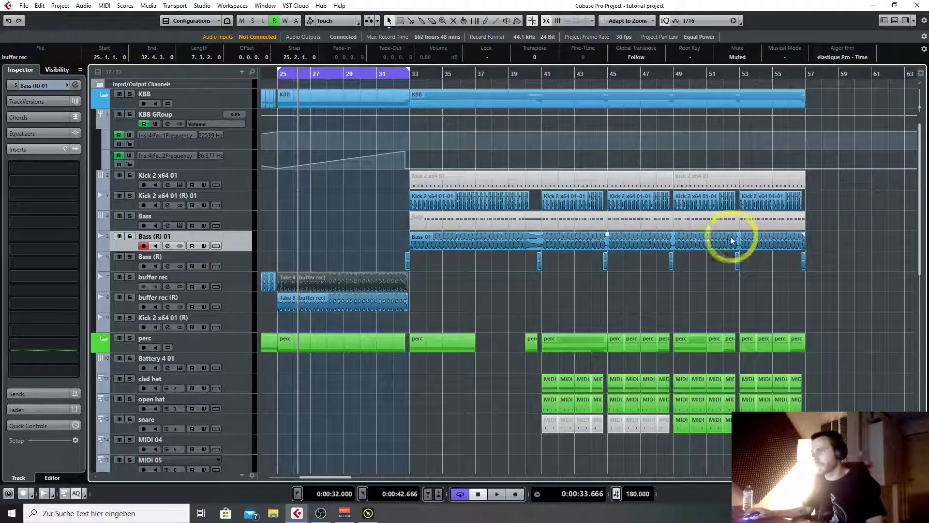
{"action": "key", "text": "g"}
{"action": "key", "text": "g"}
{"action": "key", "text": "g"}
{"action": "key", "text": "g"}
{"action": "key", "text": "g"}
{"action": "scroll", "coordinate": [572, 196], "scroll_direction": "down", "scroll_amount": 5}
{"action": "key", "text": "g"}
{"action": "key", "text": "h"}
{"action": "key", "text": "h"}
{"action": "key", "text": "h"}
{"action": "key", "text": "g"}
{"action": "key", "text": "g"}
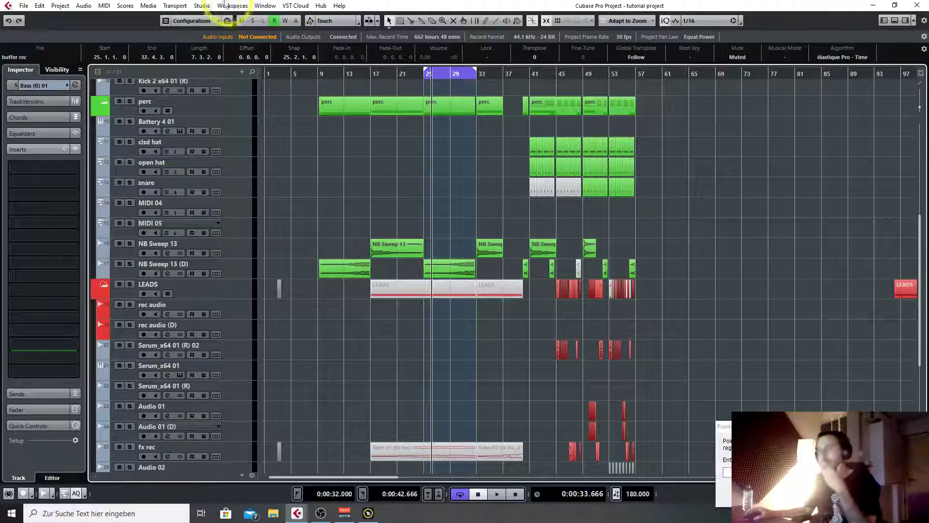
Open the key command settings and search for the "bounce" command to check its shortcut
{"action": "left_click", "coordinate": [23, 6]}
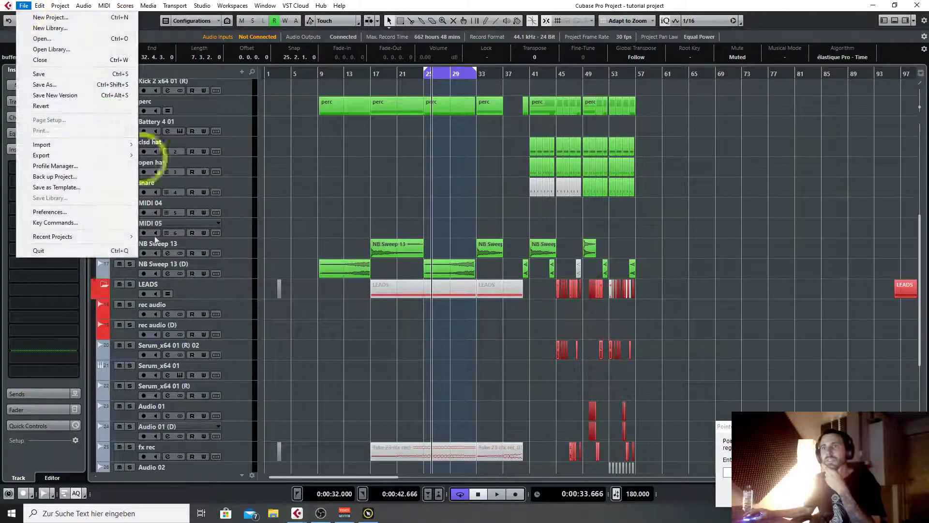
{"action": "left_click", "coordinate": [79, 224]}
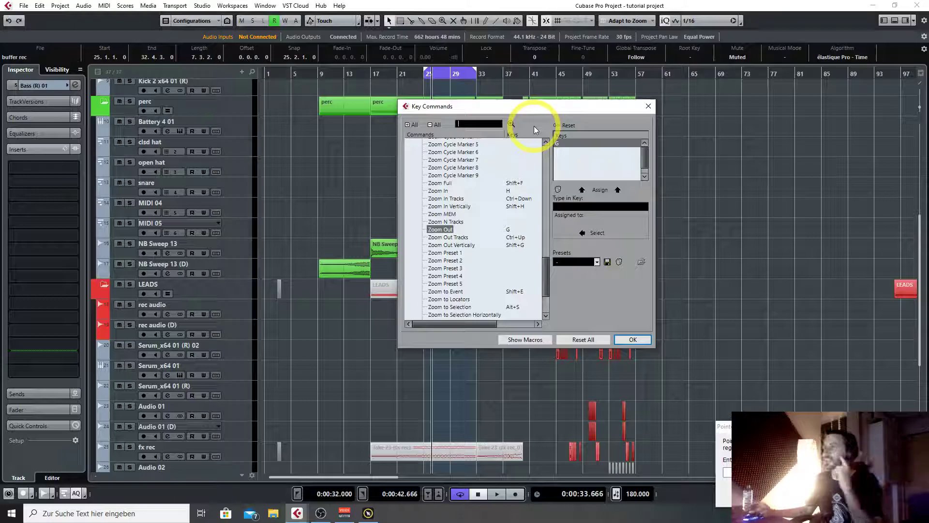
{"action": "type", "text": "b"}
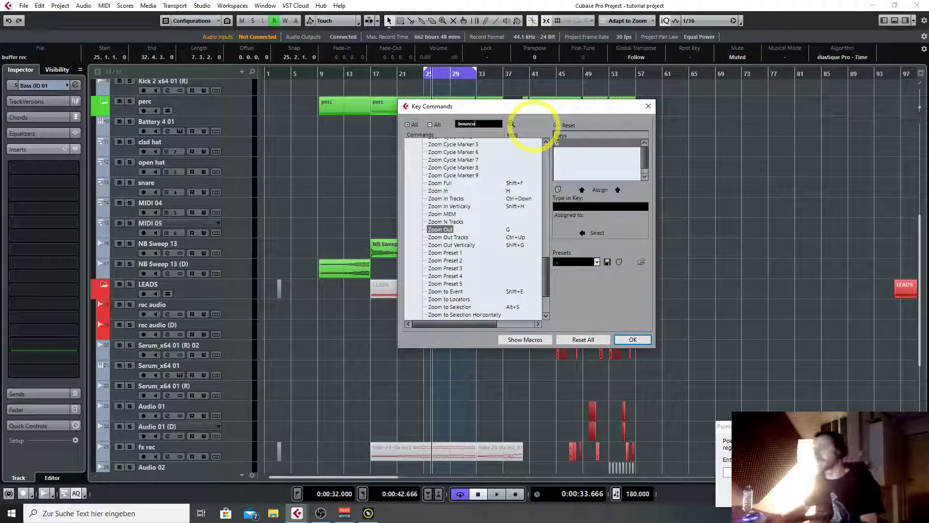
{"action": "type", "text": "ounce"}
{"action": "key", "text": "Return"}
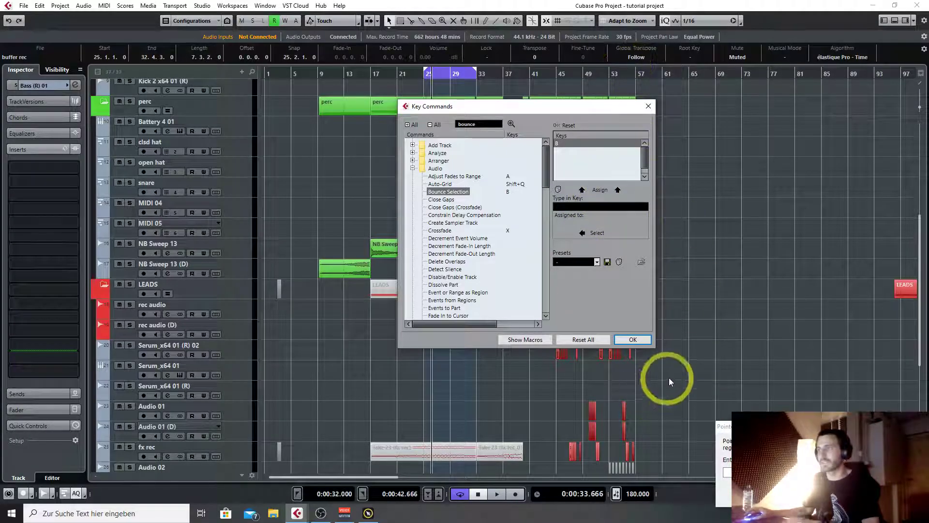
Search the key commands for "render in place"
{"action": "double_click", "coordinate": [472, 123]}
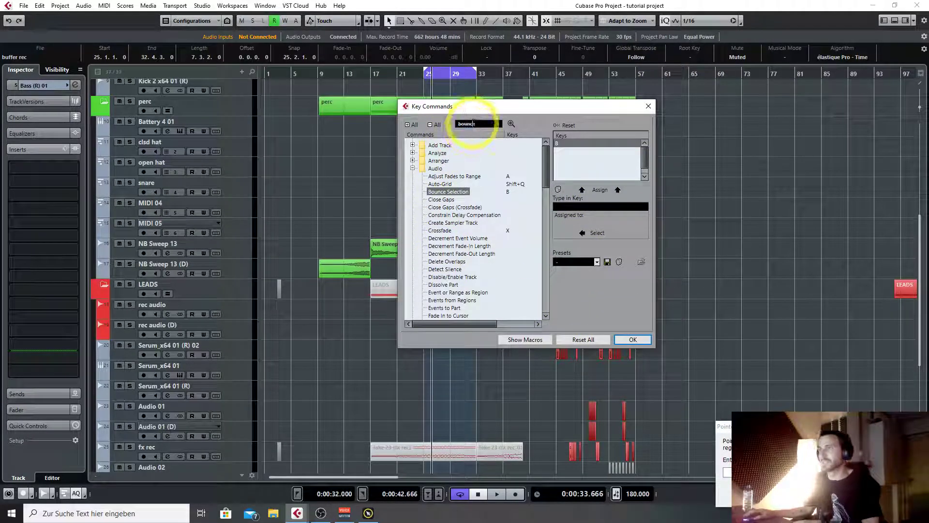
{"action": "type", "text": "re"}
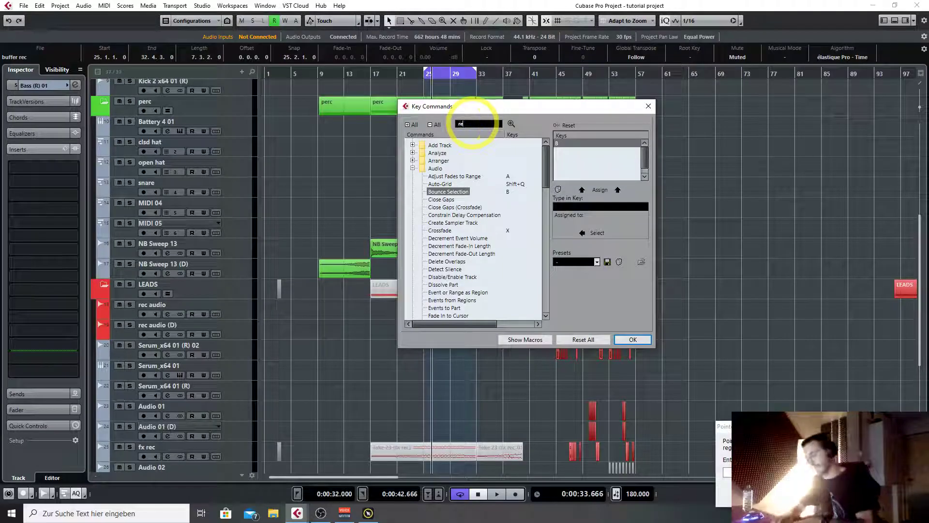
{"action": "type", "text": "nder in place"}
{"action": "key", "text": "Return"}
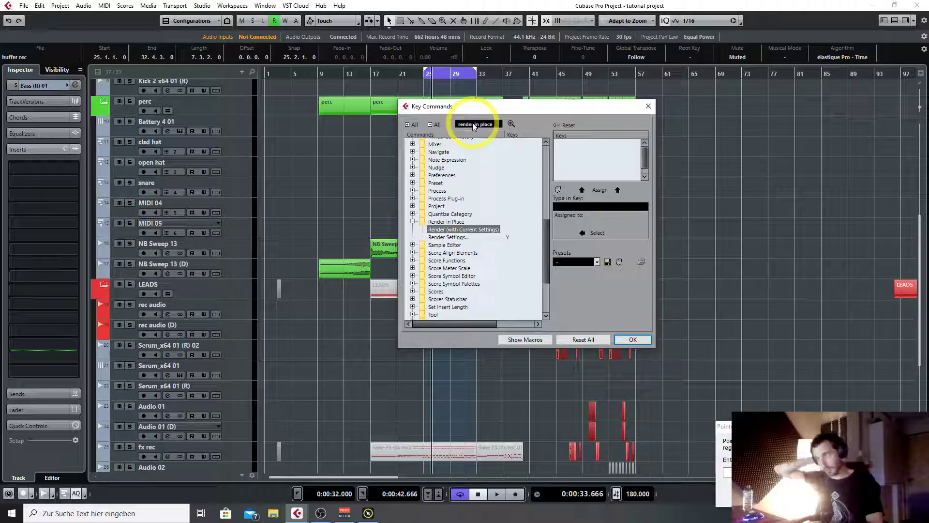
Search the key commands for "reverse" and close the key command settings
{"action": "left_click", "coordinate": [474, 124]}
{"action": "double_click", "coordinate": [473, 124]}
{"action": "double_click", "coordinate": [473, 124]}
{"action": "double_click", "coordinate": [473, 124]}
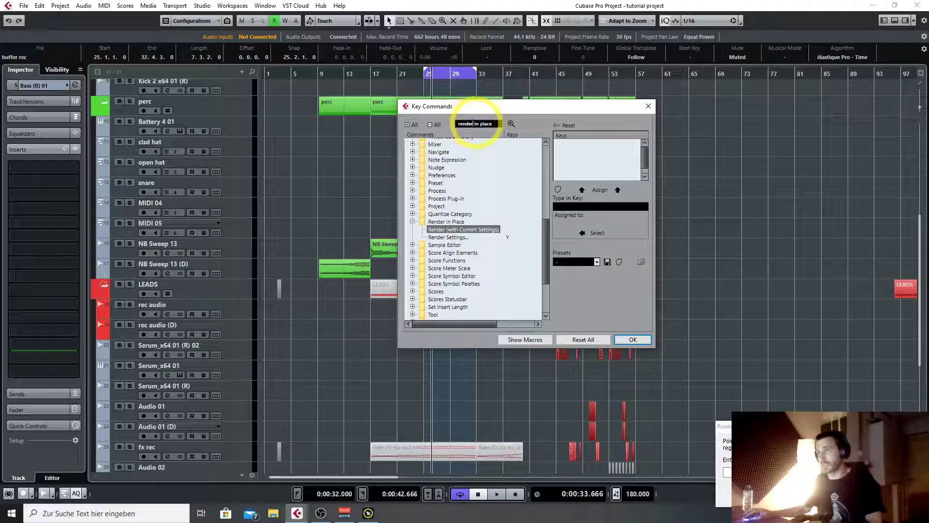
{"action": "left_click_drag", "start_coordinate": [495, 125], "coordinate": [370, 112]}
{"action": "type", "text": "reverse"}
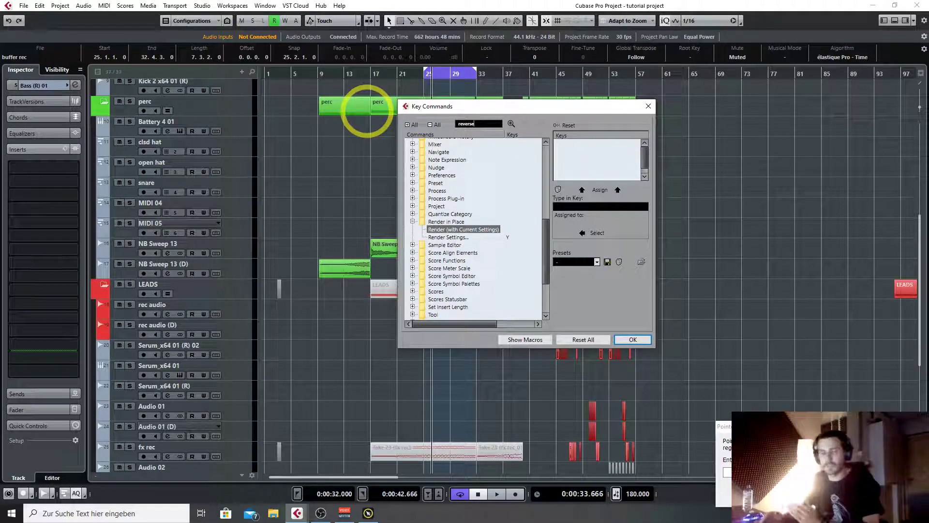
{"action": "key", "text": "Return"}
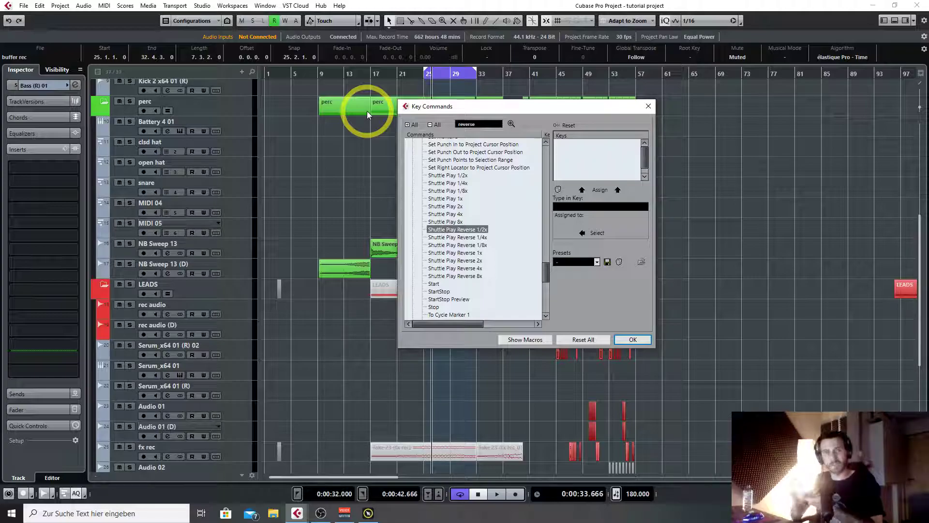
{"action": "left_click", "coordinate": [647, 107]}
Select the bar 25 clip and its track NB Sweep 13 (D), and look through the plug-in commands available for the clip
{"action": "scroll", "coordinate": [452, 278], "scroll_direction": "down", "scroll_amount": 3}
{"action": "scroll", "coordinate": [450, 261], "scroll_direction": "up", "scroll_amount": 3}
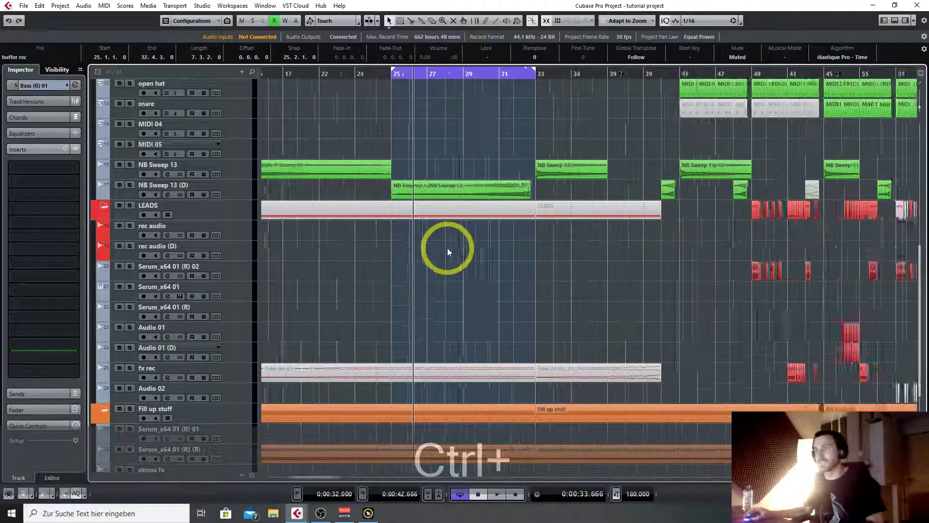
{"action": "left_click", "coordinate": [498, 192]}
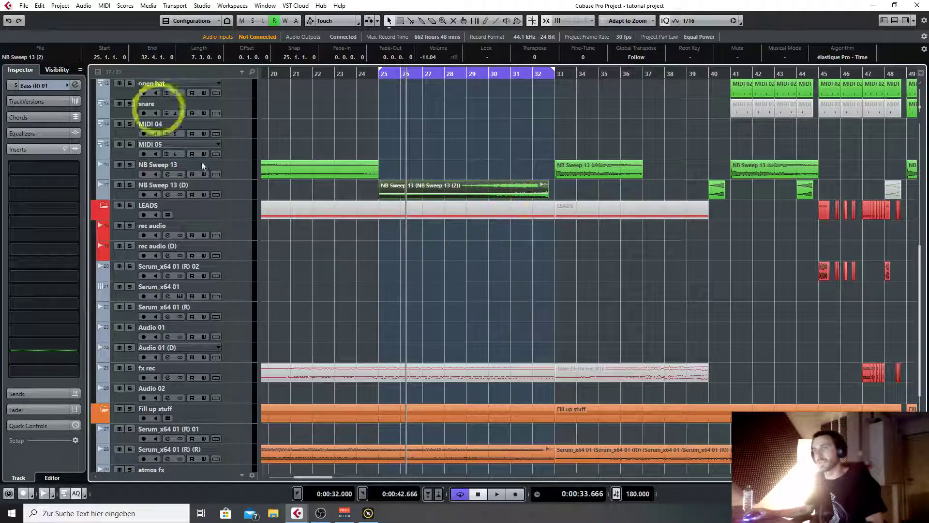
{"action": "scroll", "coordinate": [765, 323], "scroll_direction": "down", "scroll_amount": 5}
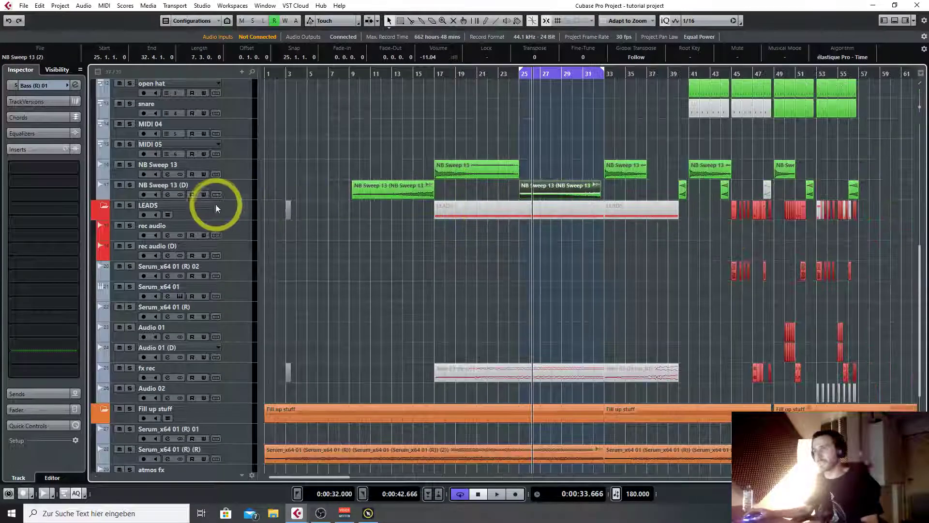
{"action": "left_click", "coordinate": [238, 190]}
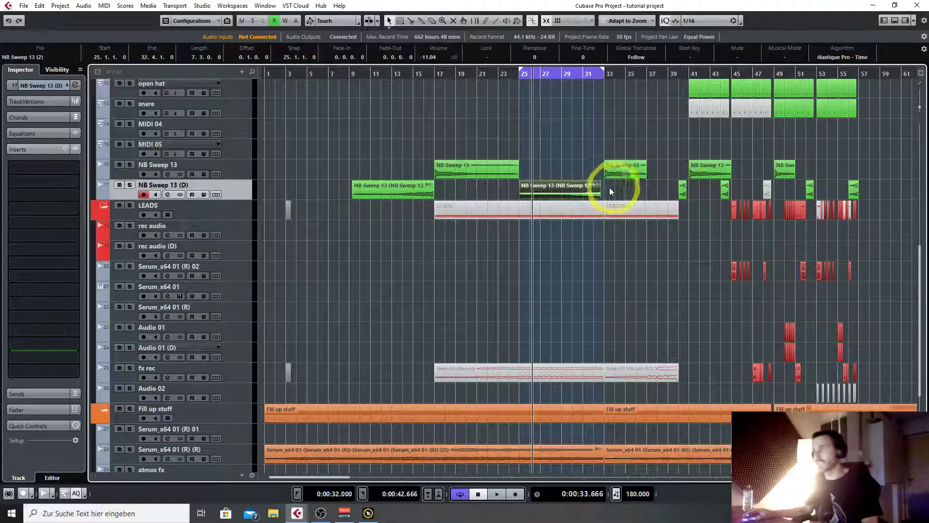
{"action": "right_click", "coordinate": [565, 187], "text": "ctrl"}
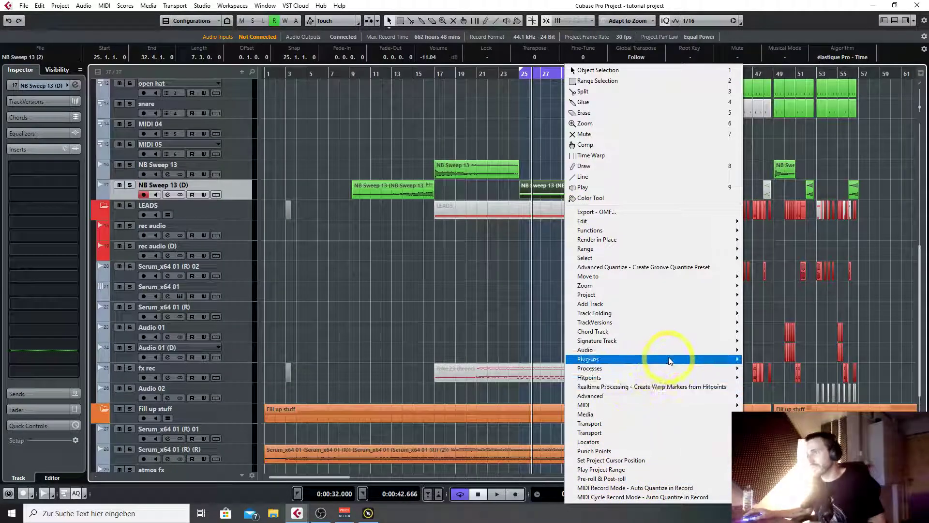
{"action": "mouse_move", "coordinate": [668, 359]}
{"action": "mouse_move", "coordinate": [787, 167]}
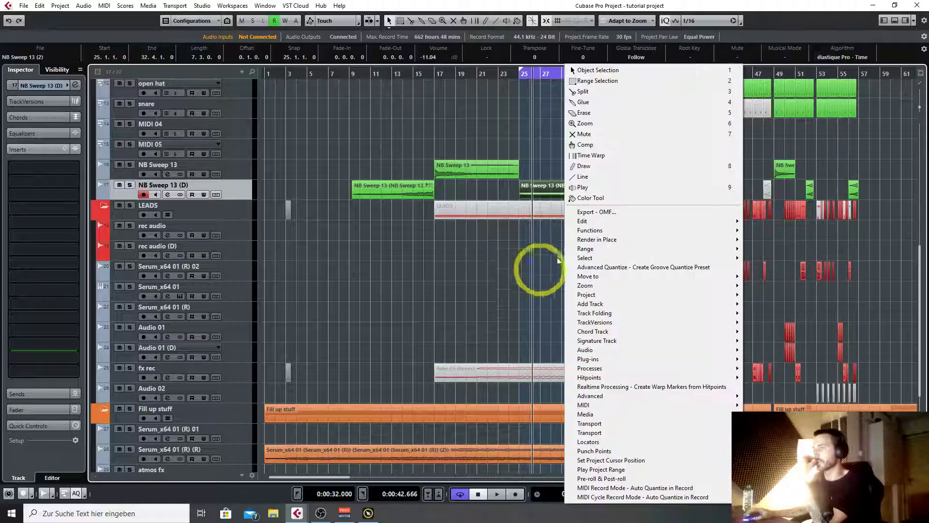
{"action": "left_click", "coordinate": [506, 311]}
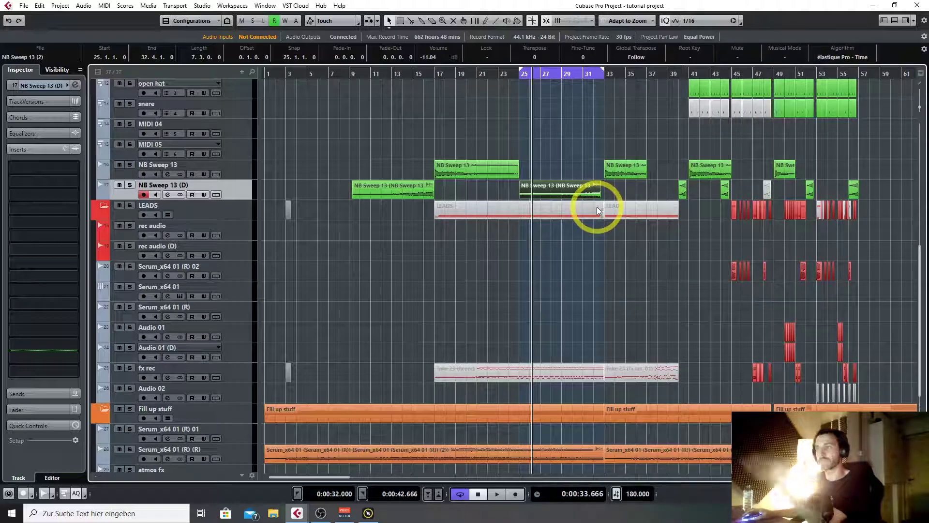
{"action": "scroll", "coordinate": [808, 258], "scroll_direction": "down", "scroll_amount": 3}
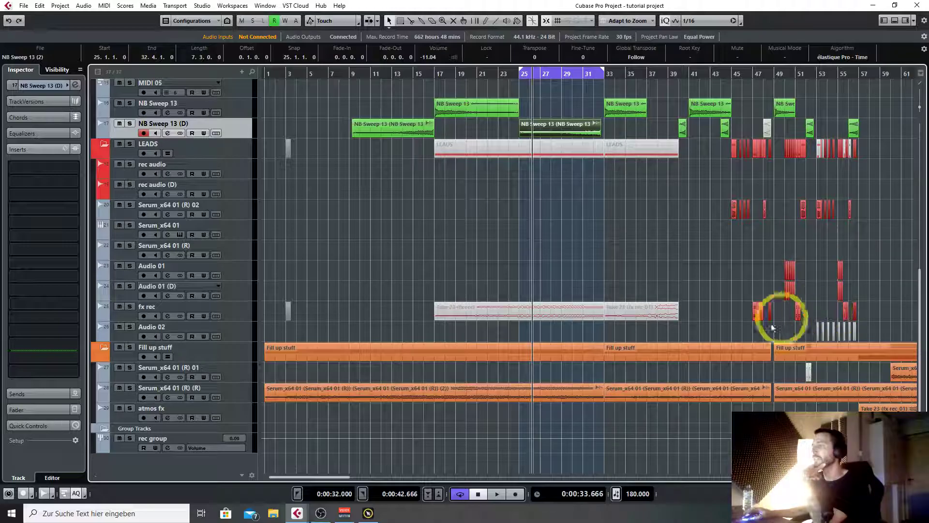
{"action": "scroll", "coordinate": [726, 319], "scroll_direction": "up", "scroll_amount": 12}
{"action": "scroll", "coordinate": [780, 251], "scroll_direction": "up", "scroll_amount": 7}
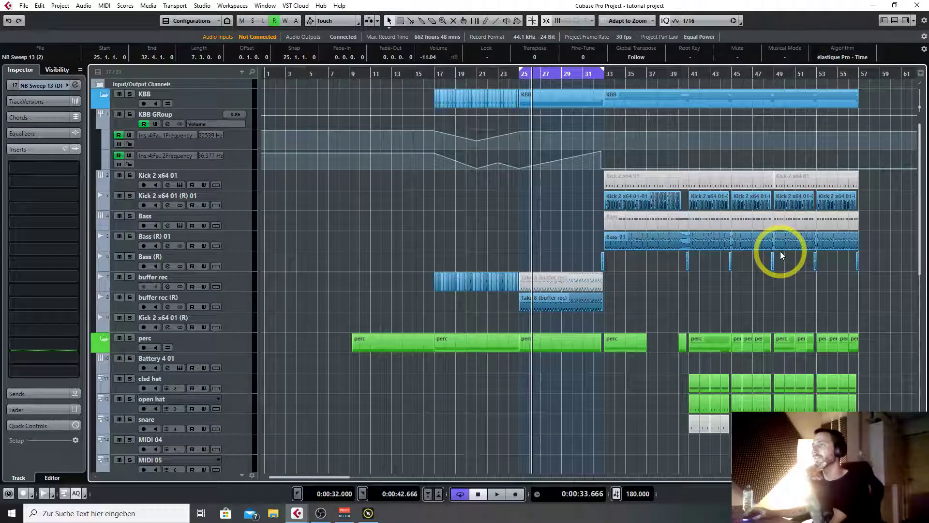
{"action": "scroll", "coordinate": [780, 252], "scroll_direction": "down", "scroll_amount": 8}
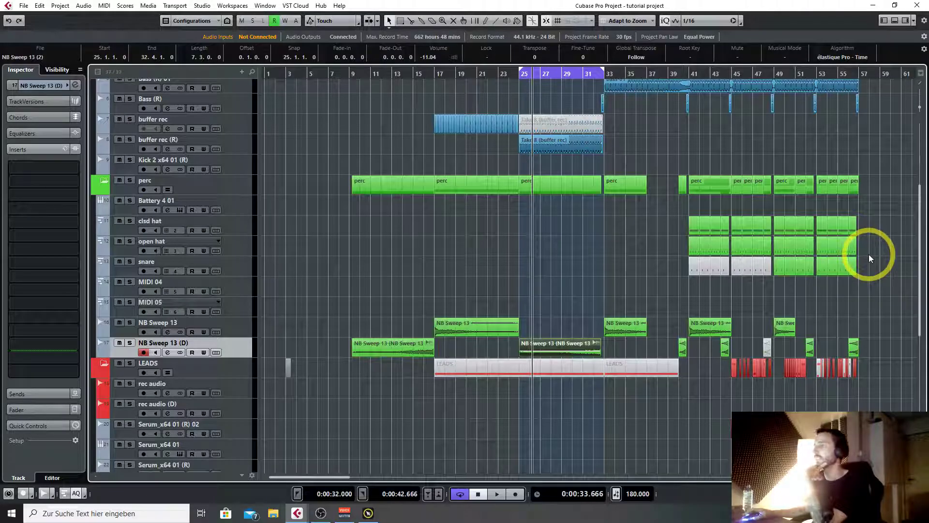